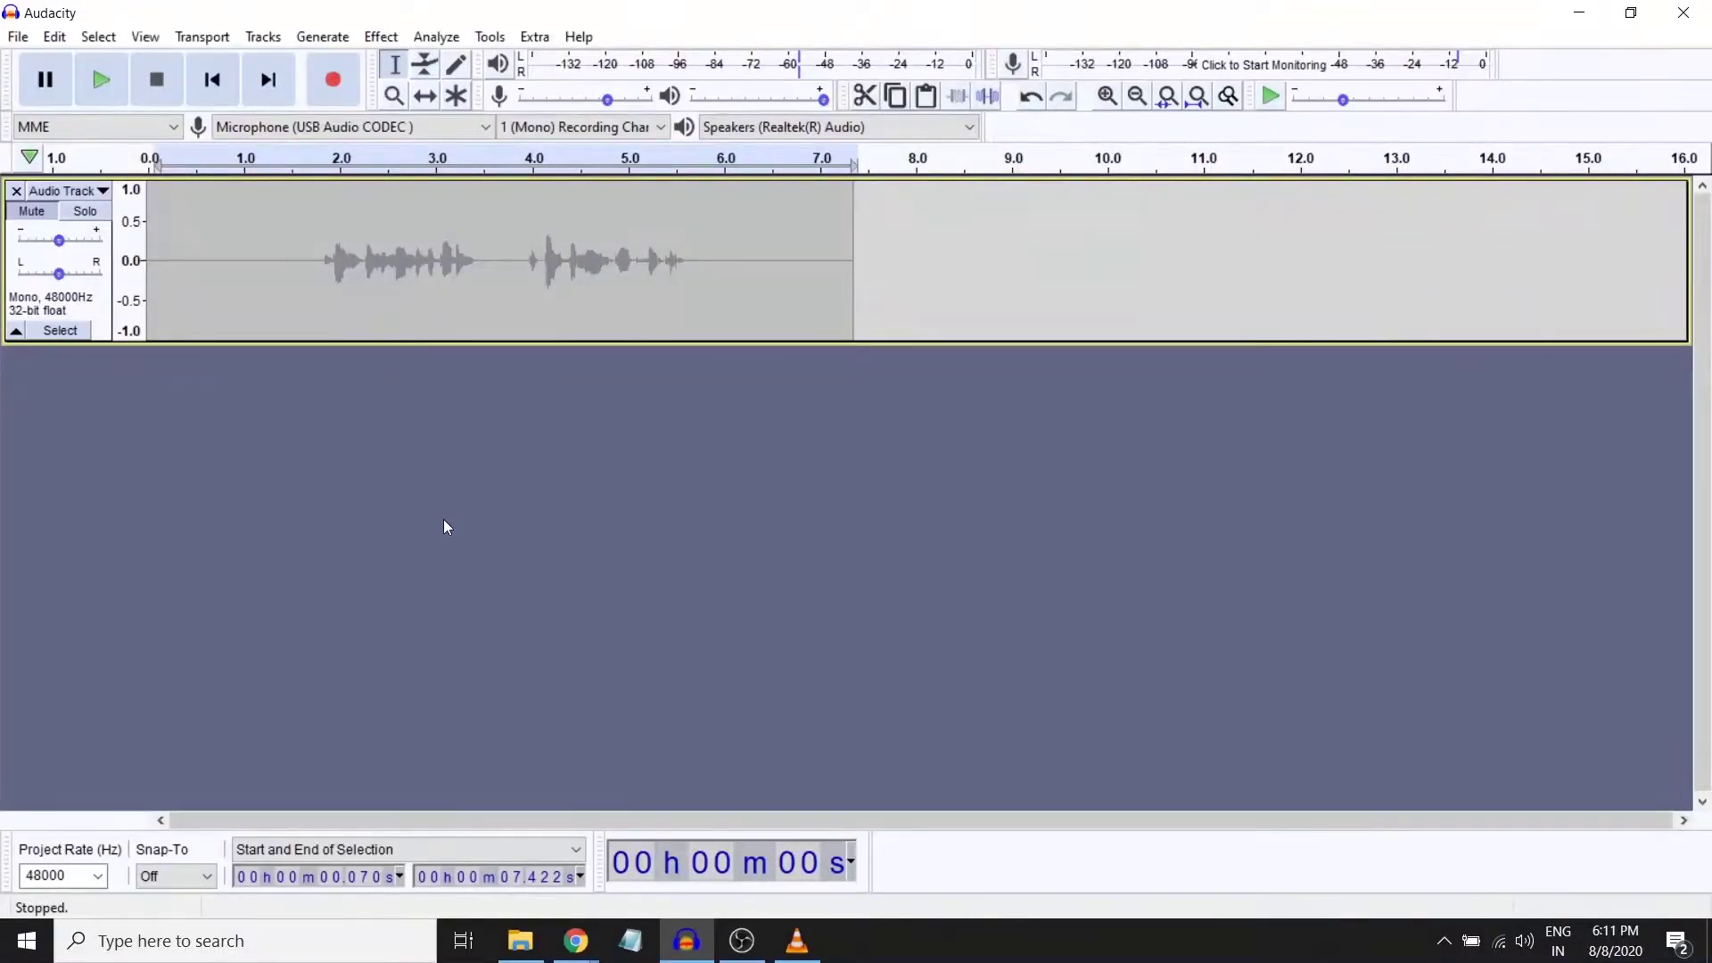
Open Preferences to confirm the Quality defaults: 32-bit float, real-time dither None, high-quality dither Shaped
click(52, 39)
click(287, 523)
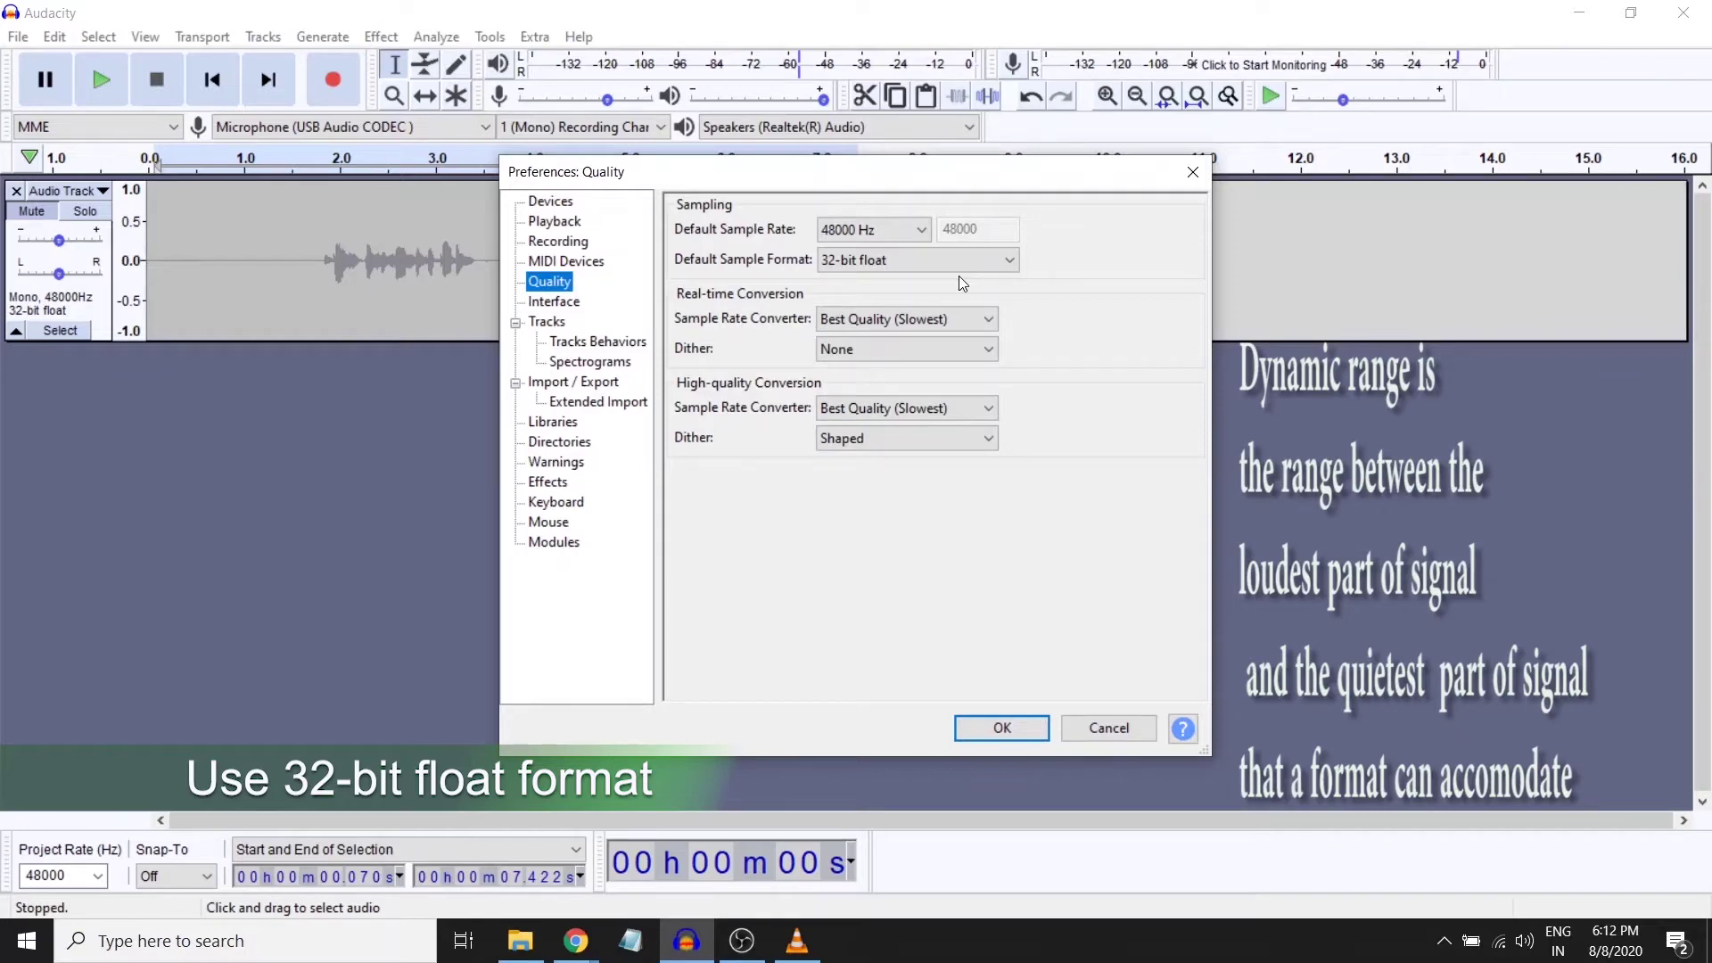
Close Preferences, then select and play the noise-only span from 0 to 1.672 s
key(Return)
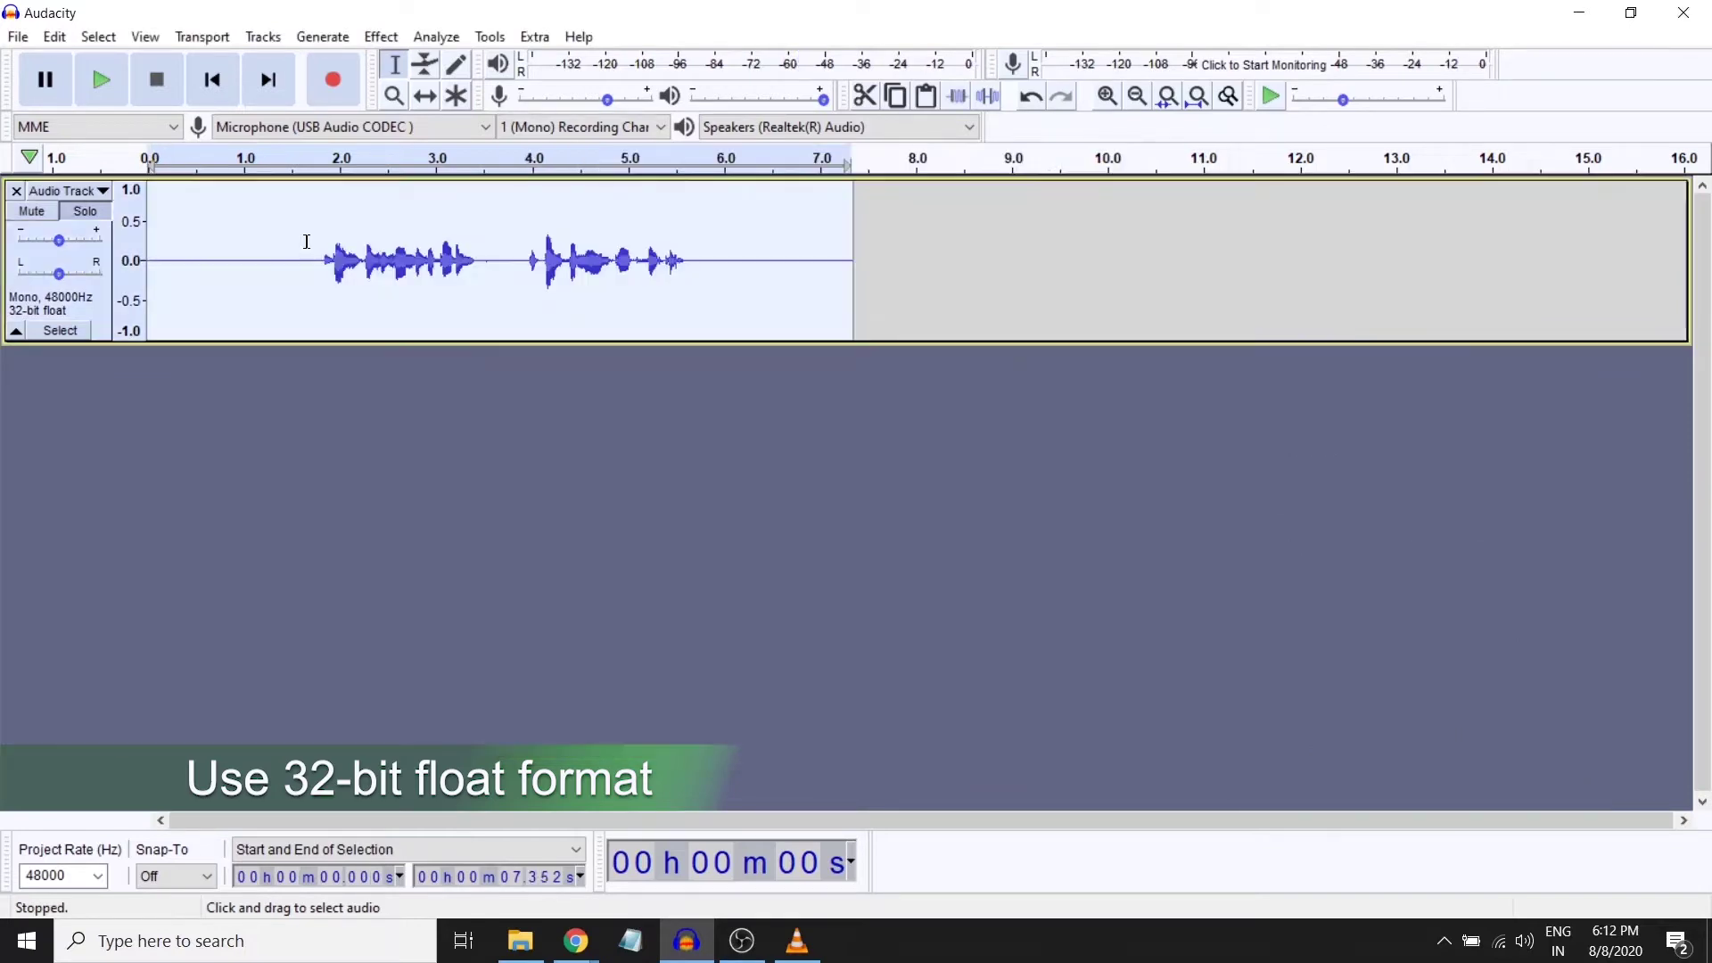
drag(311, 285, 147, 285)
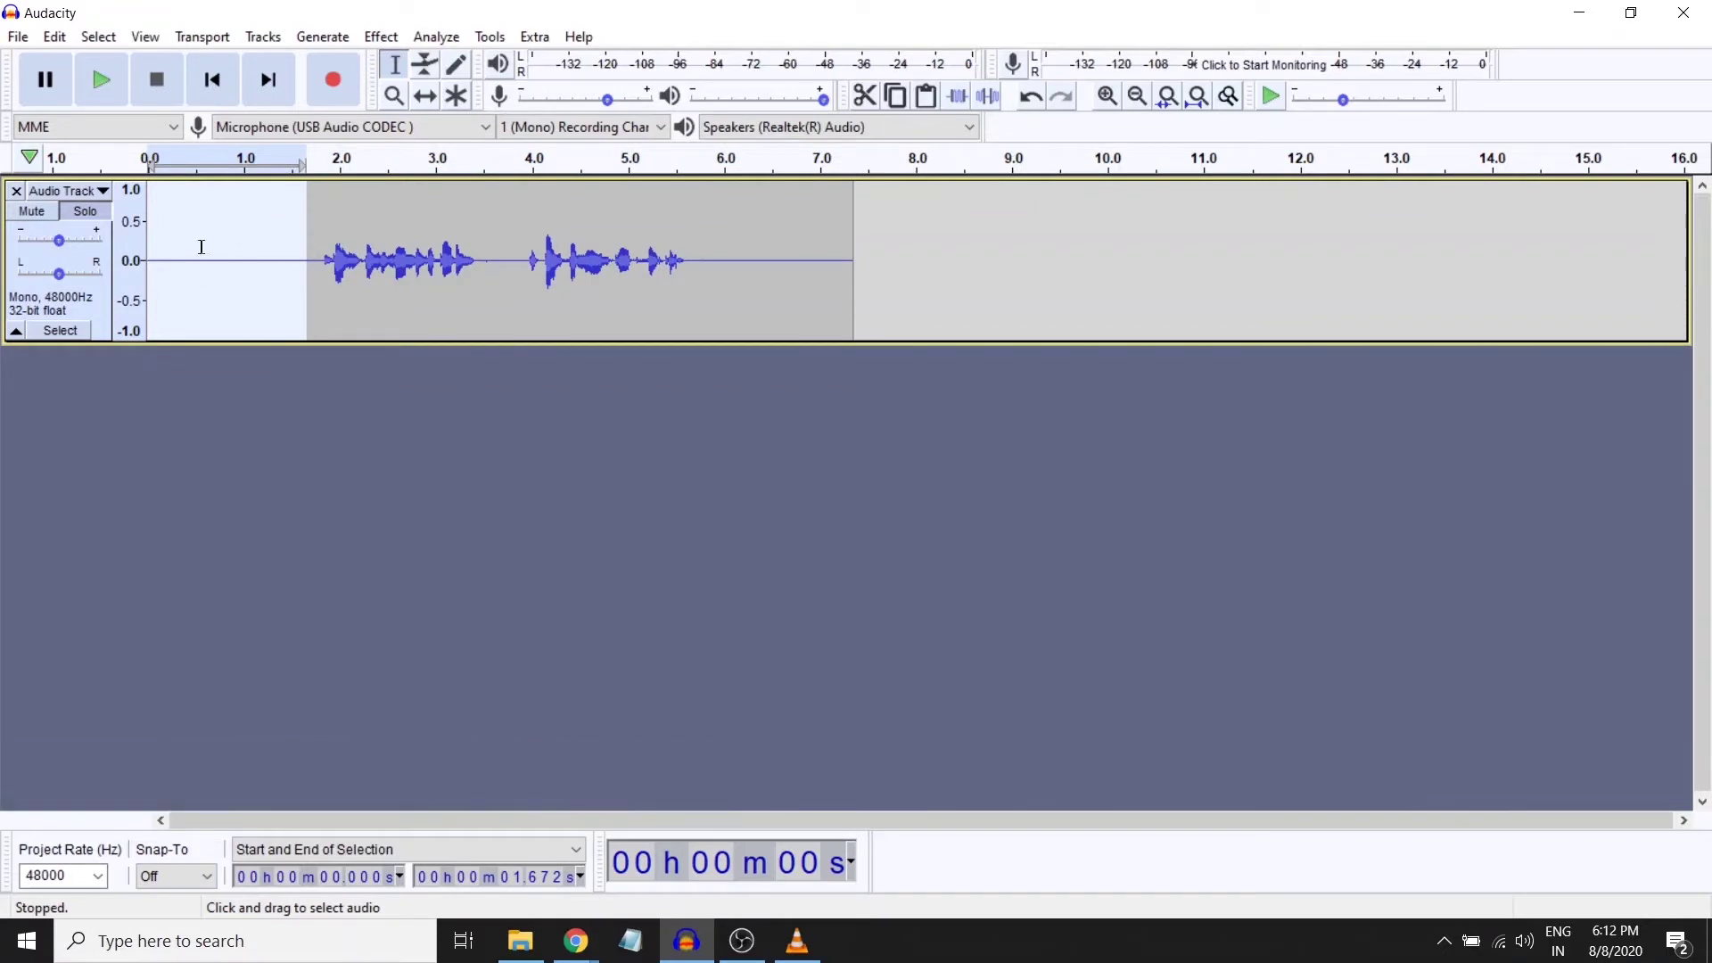
key(space)
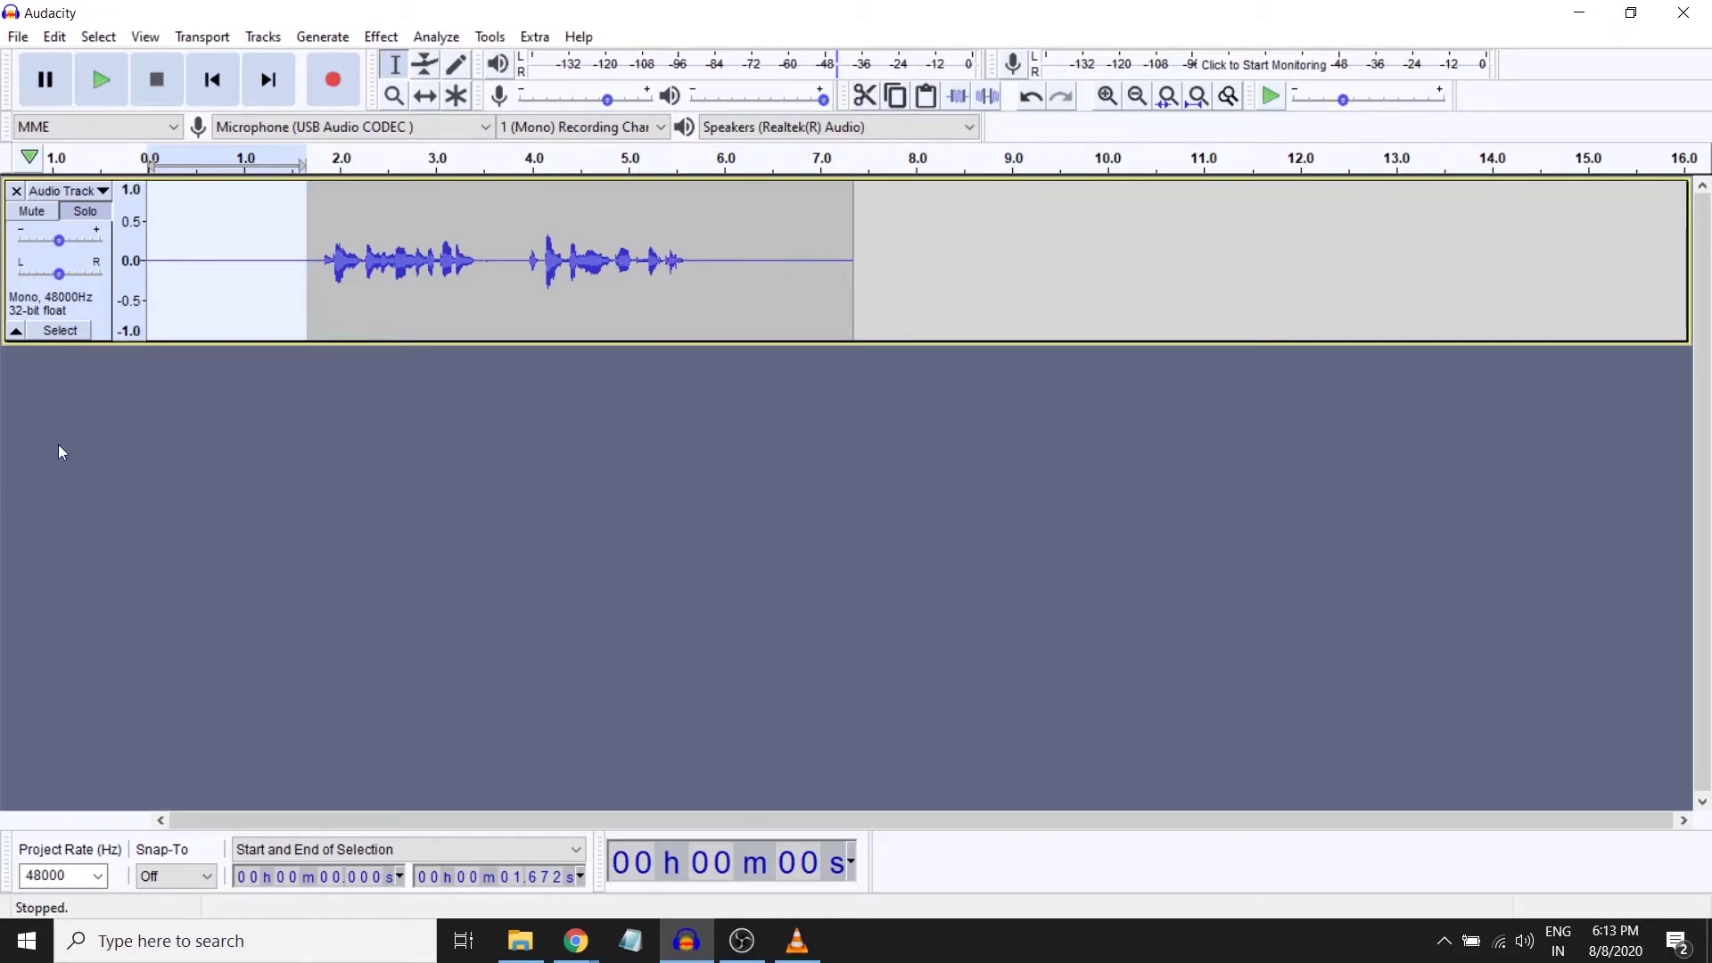
Select and play the whole voice clip, then solo the duplicated track
click(59, 330)
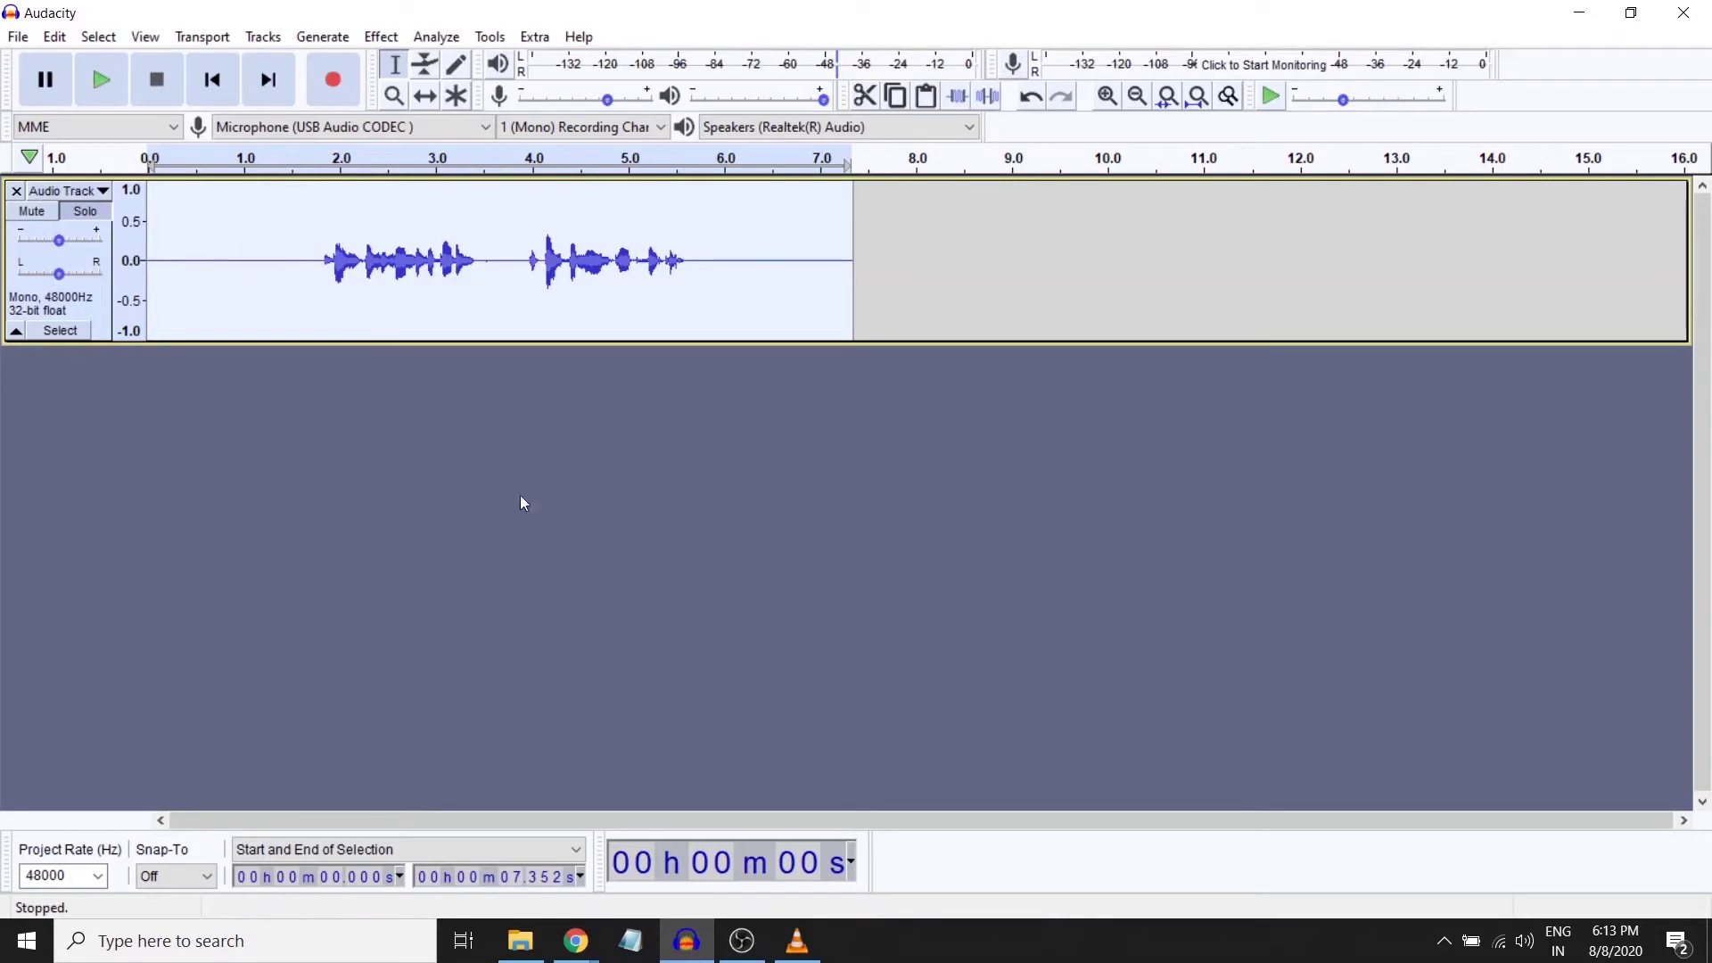
click(113, 80)
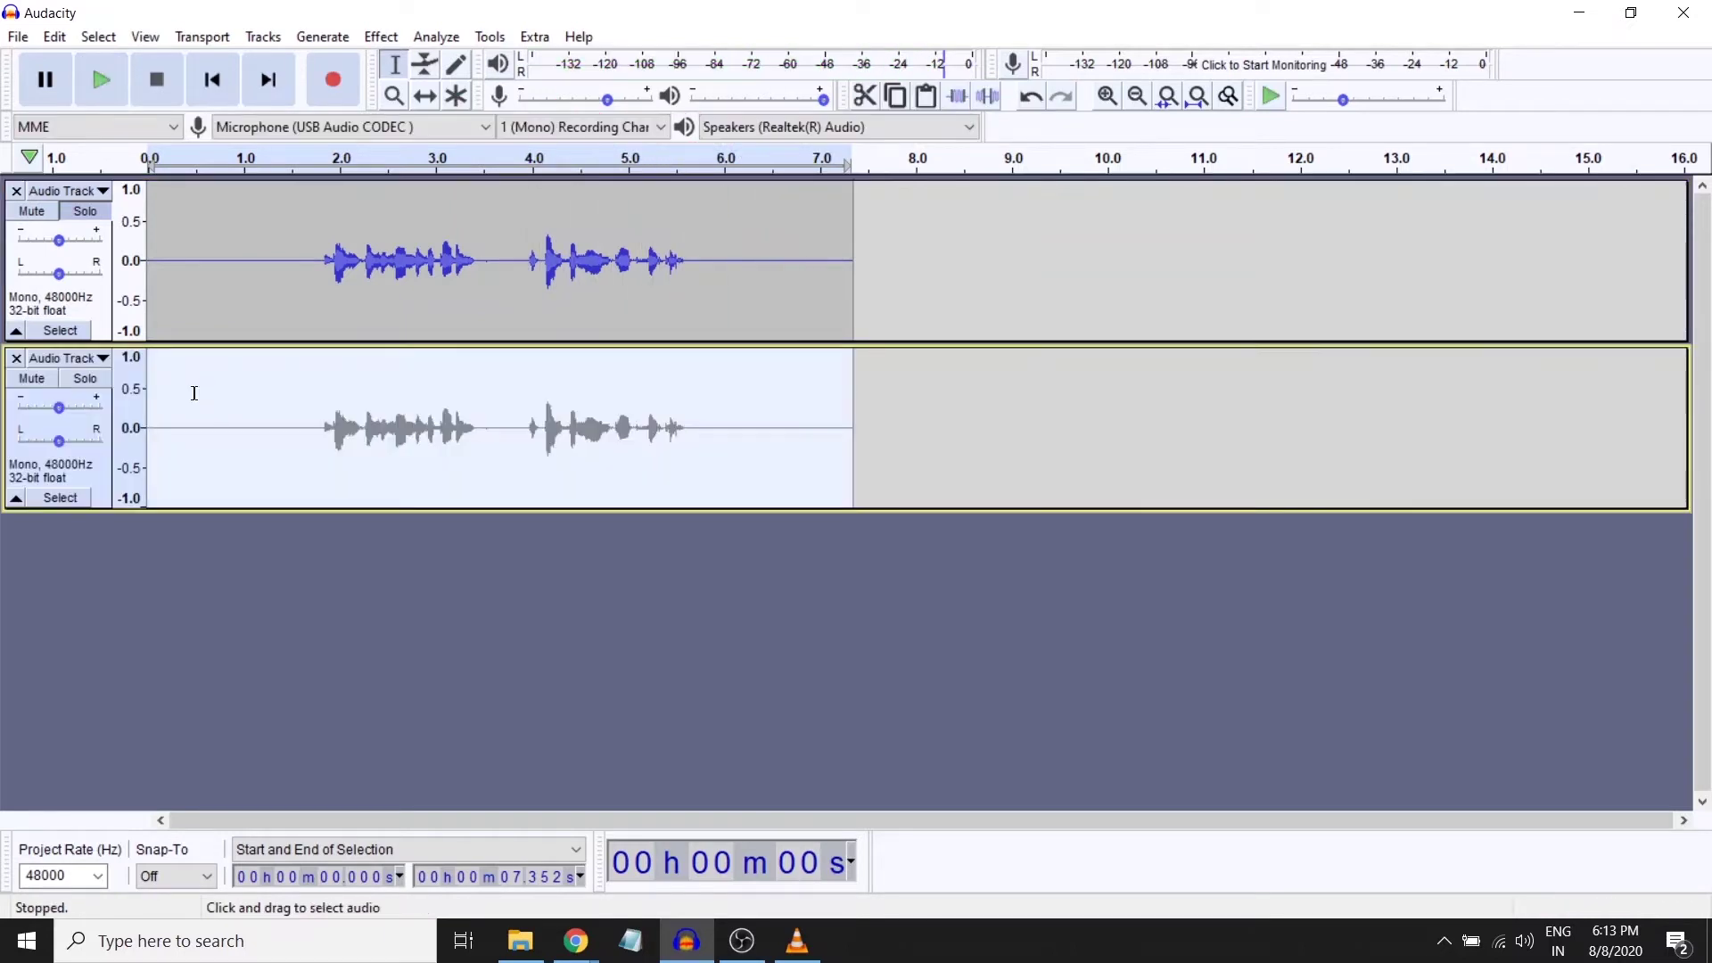
click(84, 378)
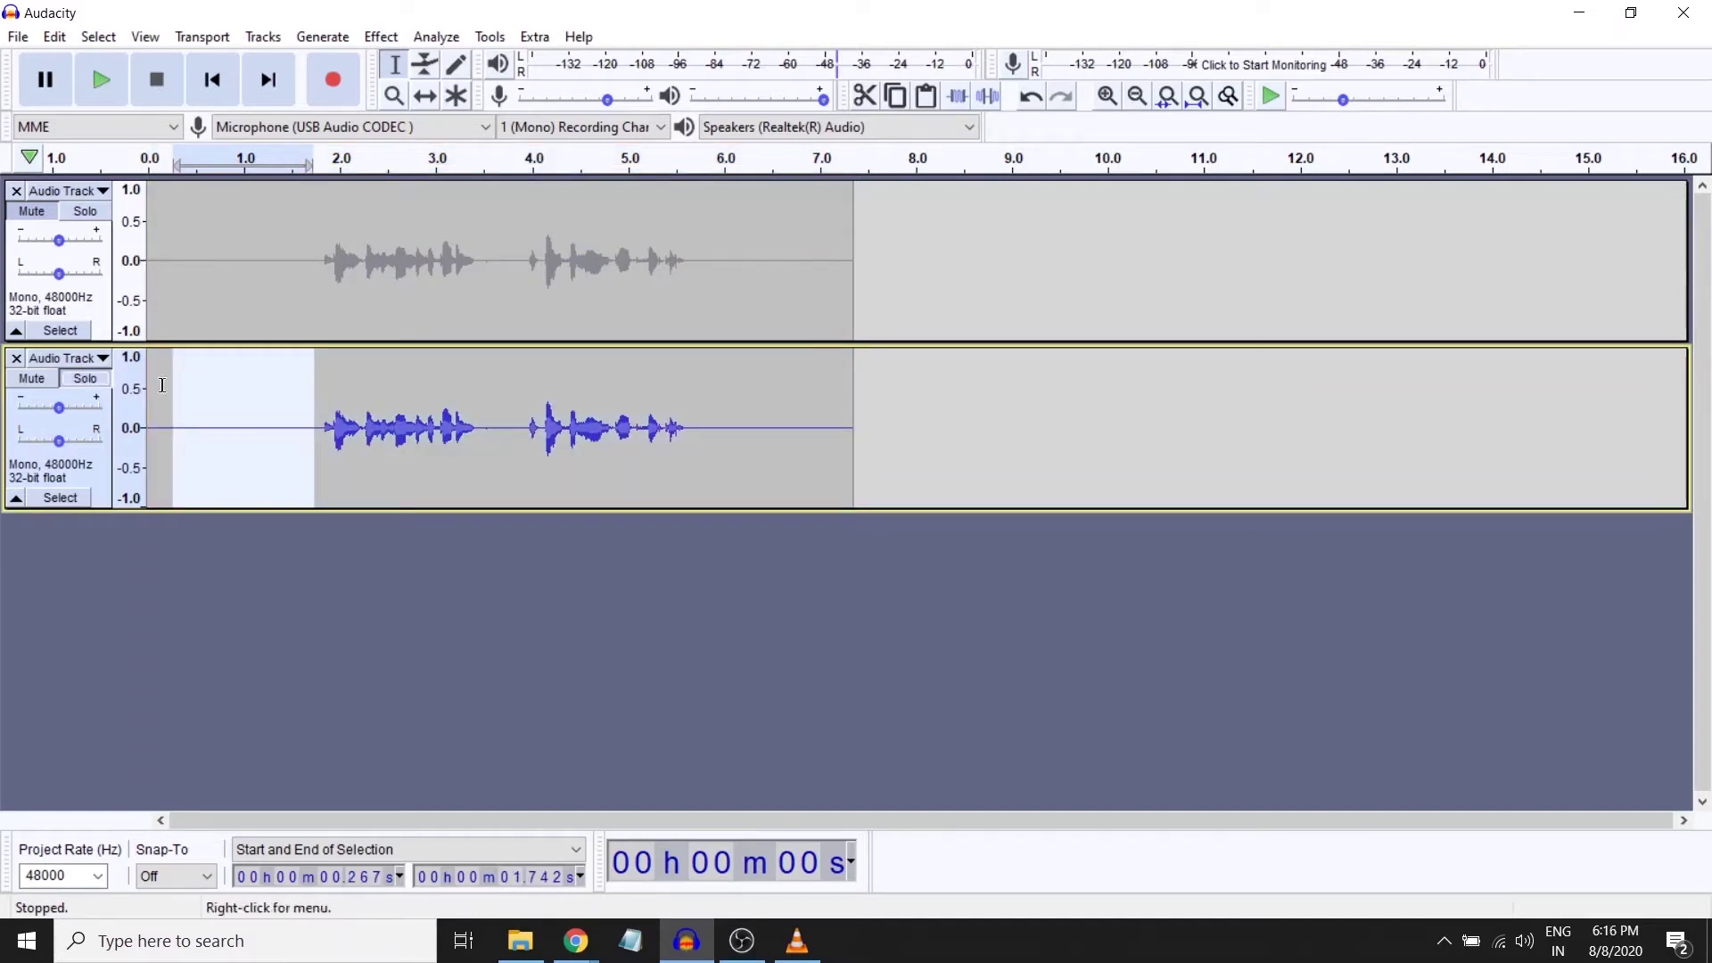
Open Noise Reduction on the whole copy, then dismiss it and clear the selection
click(60, 497)
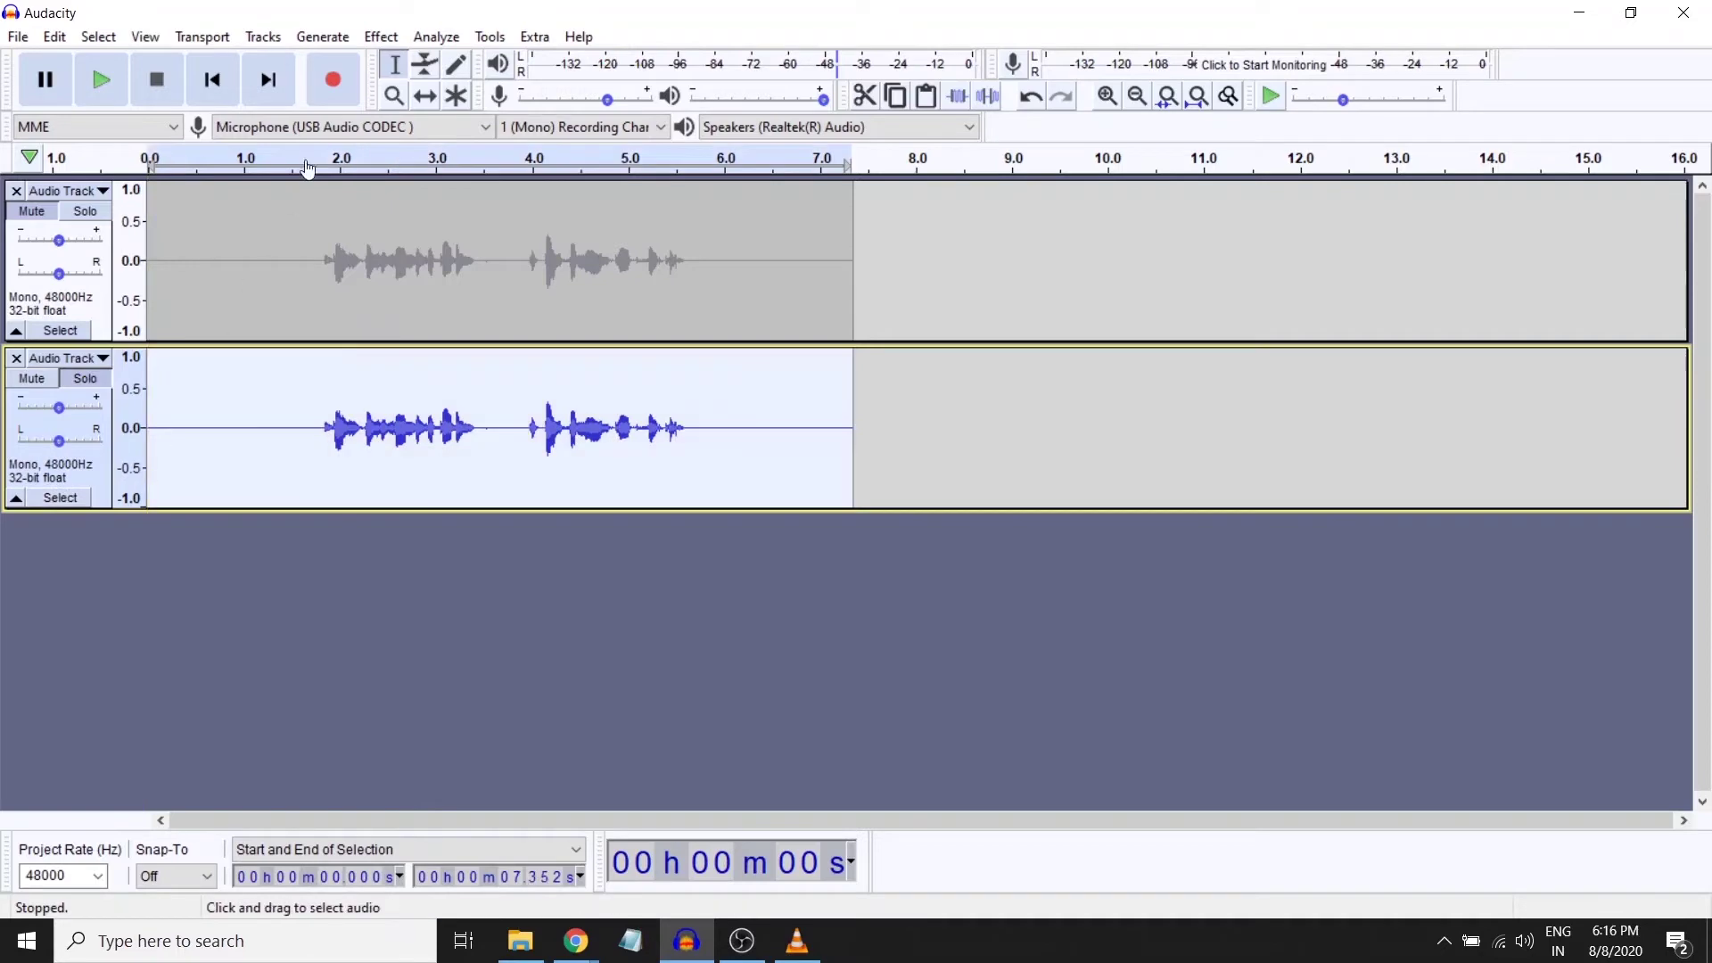
click(381, 36)
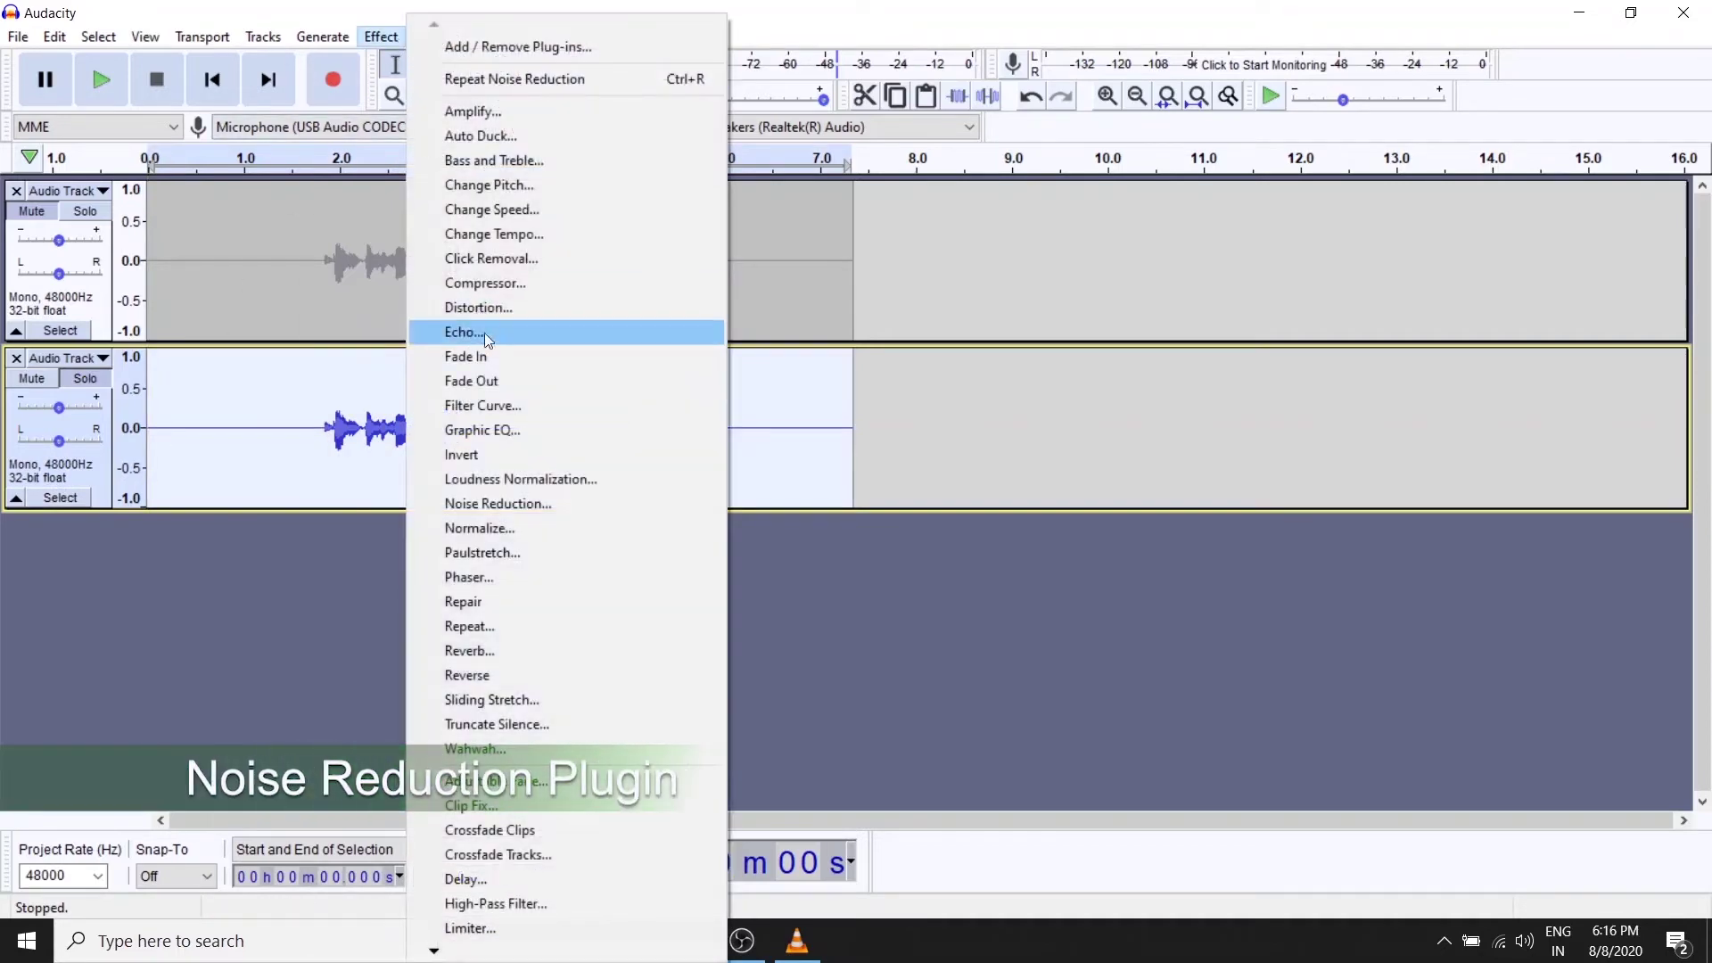
click(521, 504)
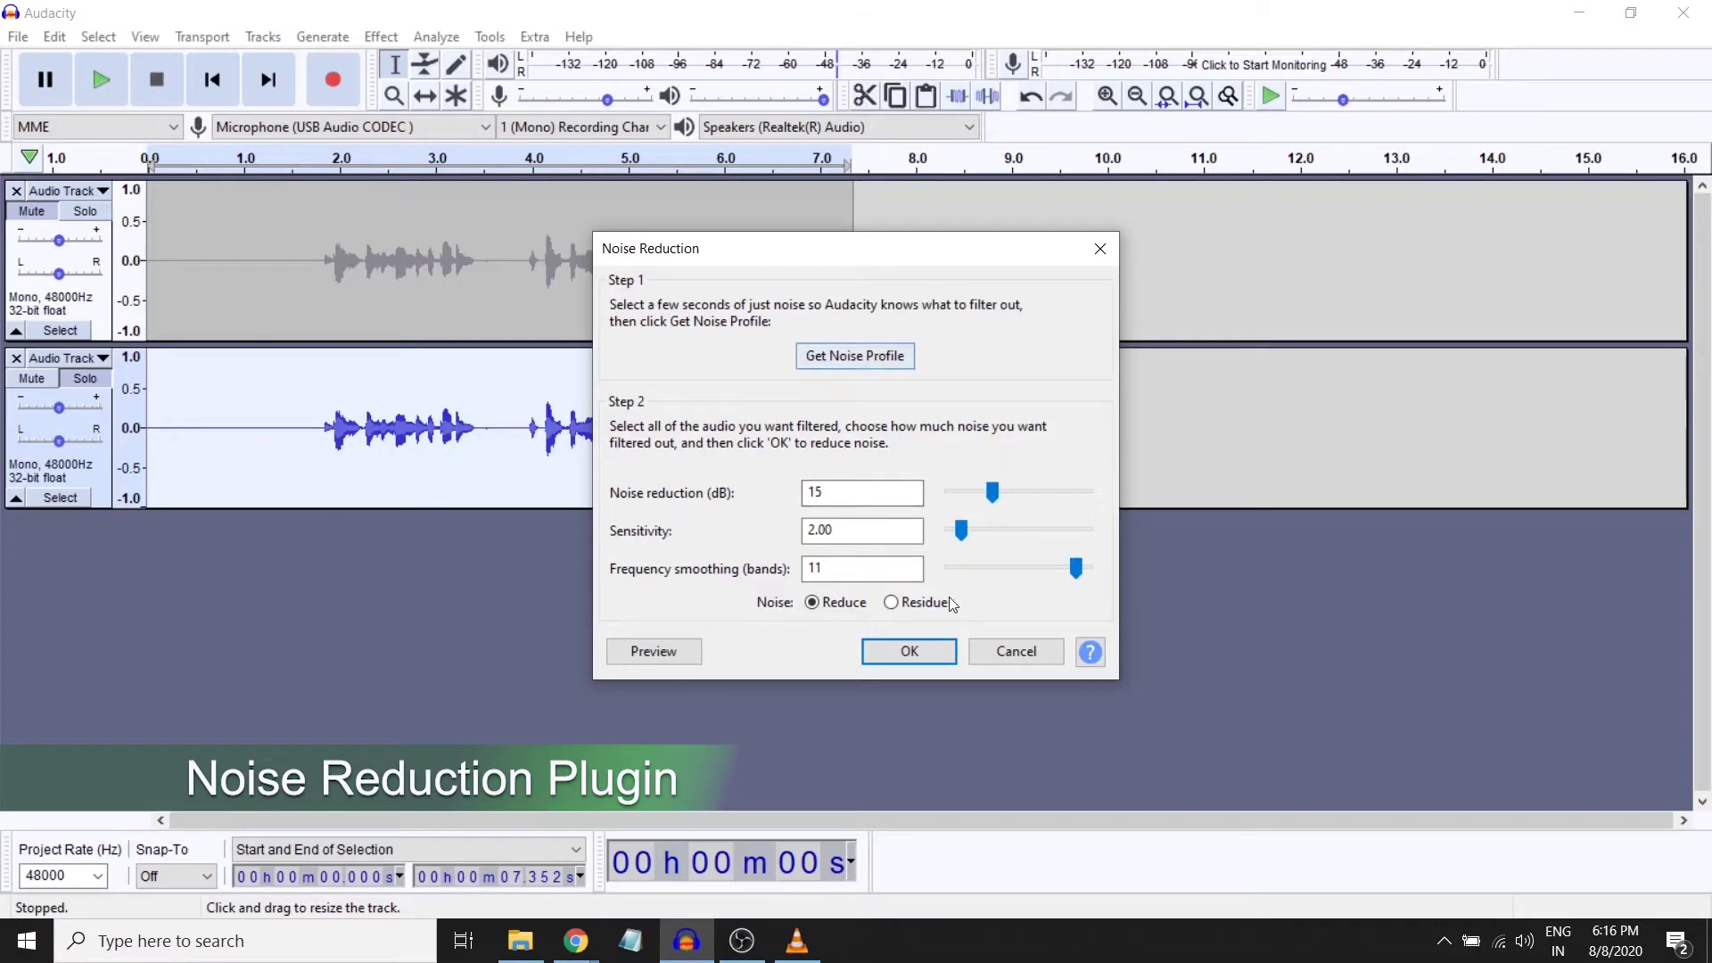
click(1014, 652)
click(268, 419)
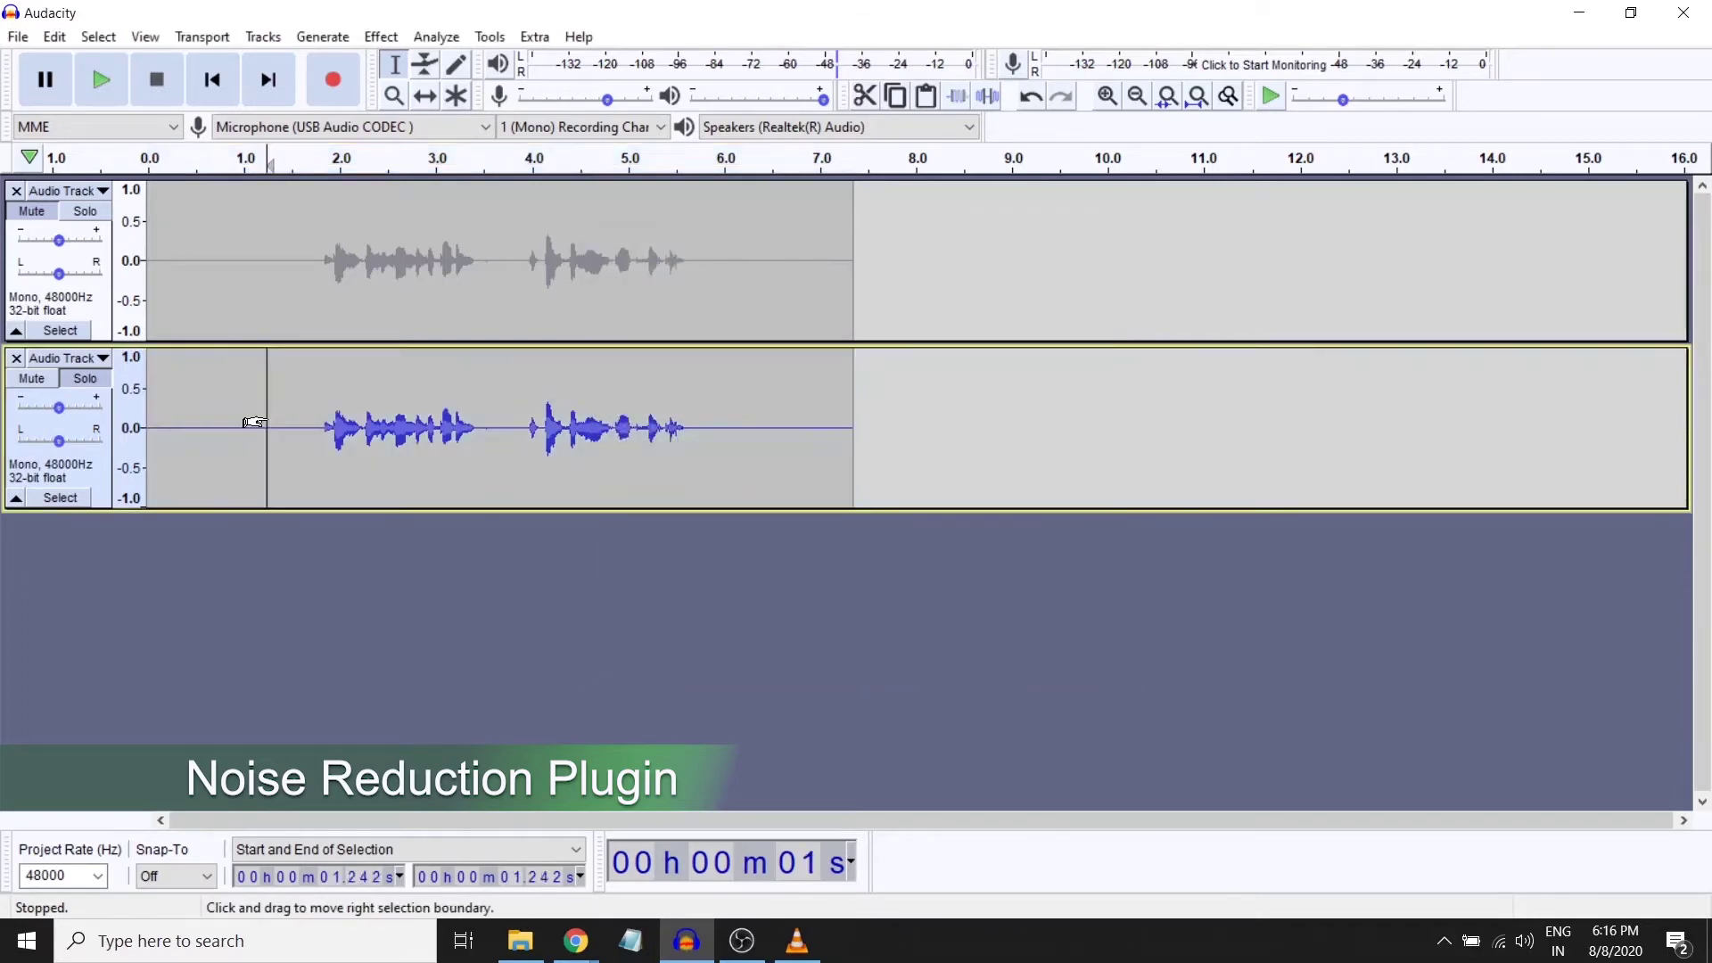
Select 0–1.683 s on the copy and capture it as the Noise Reduction noise profile
drag(310, 401, 145, 397)
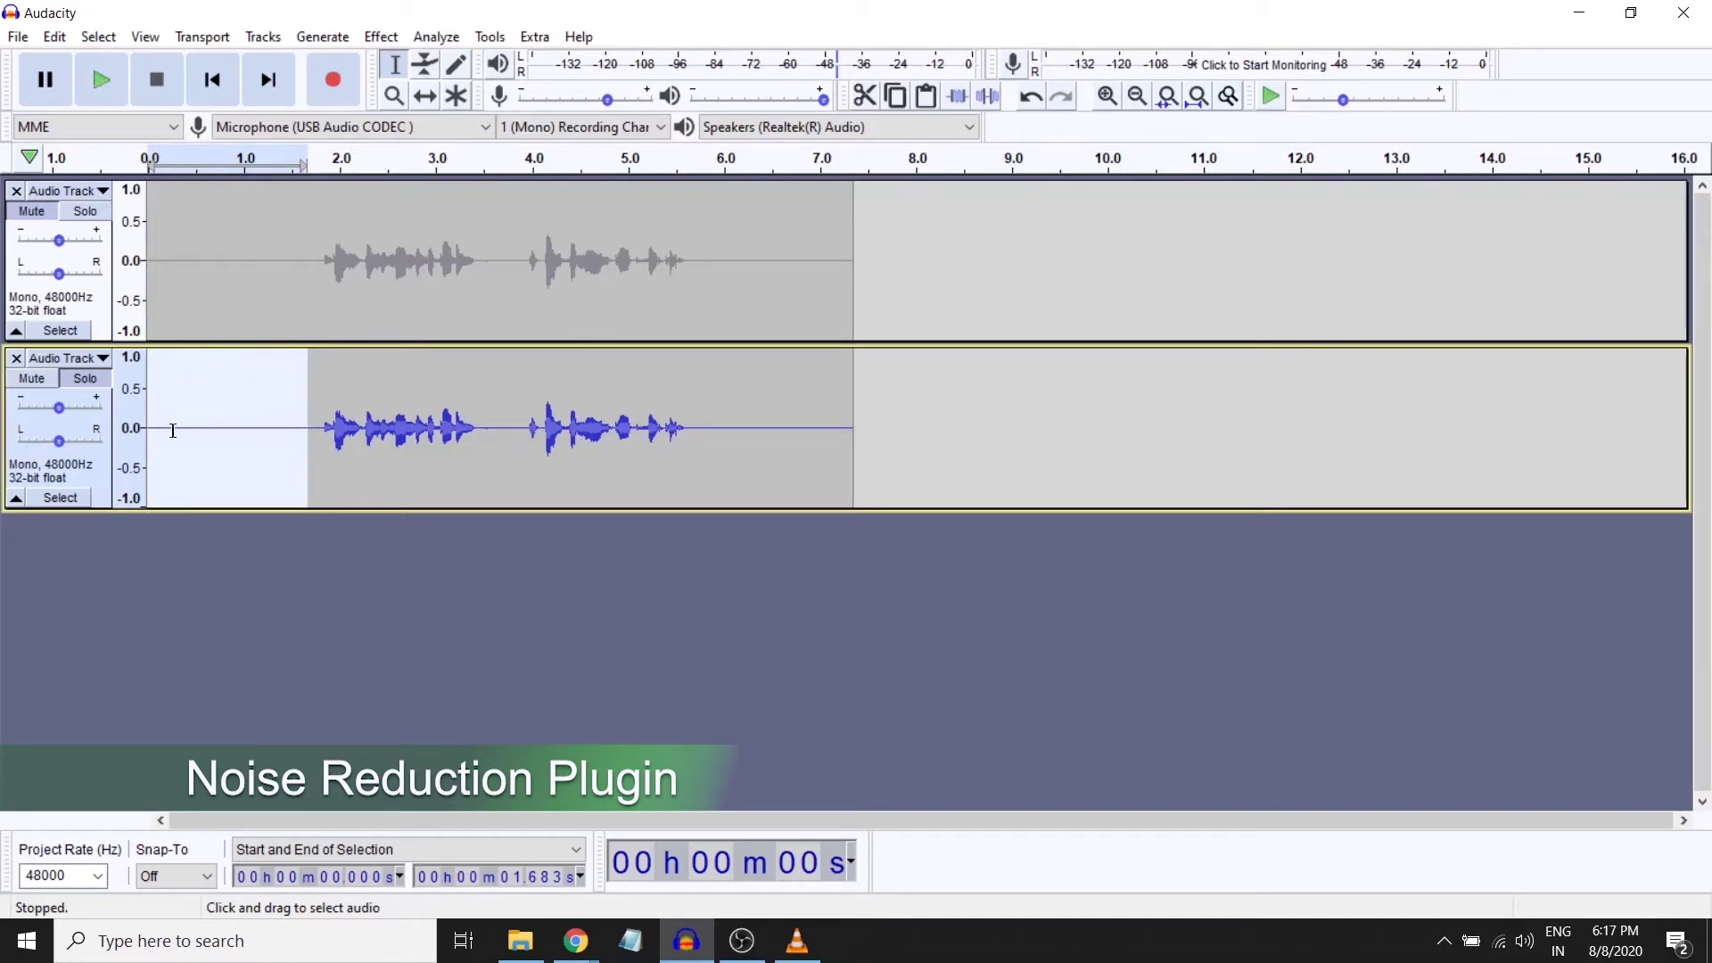
click(368, 38)
click(483, 497)
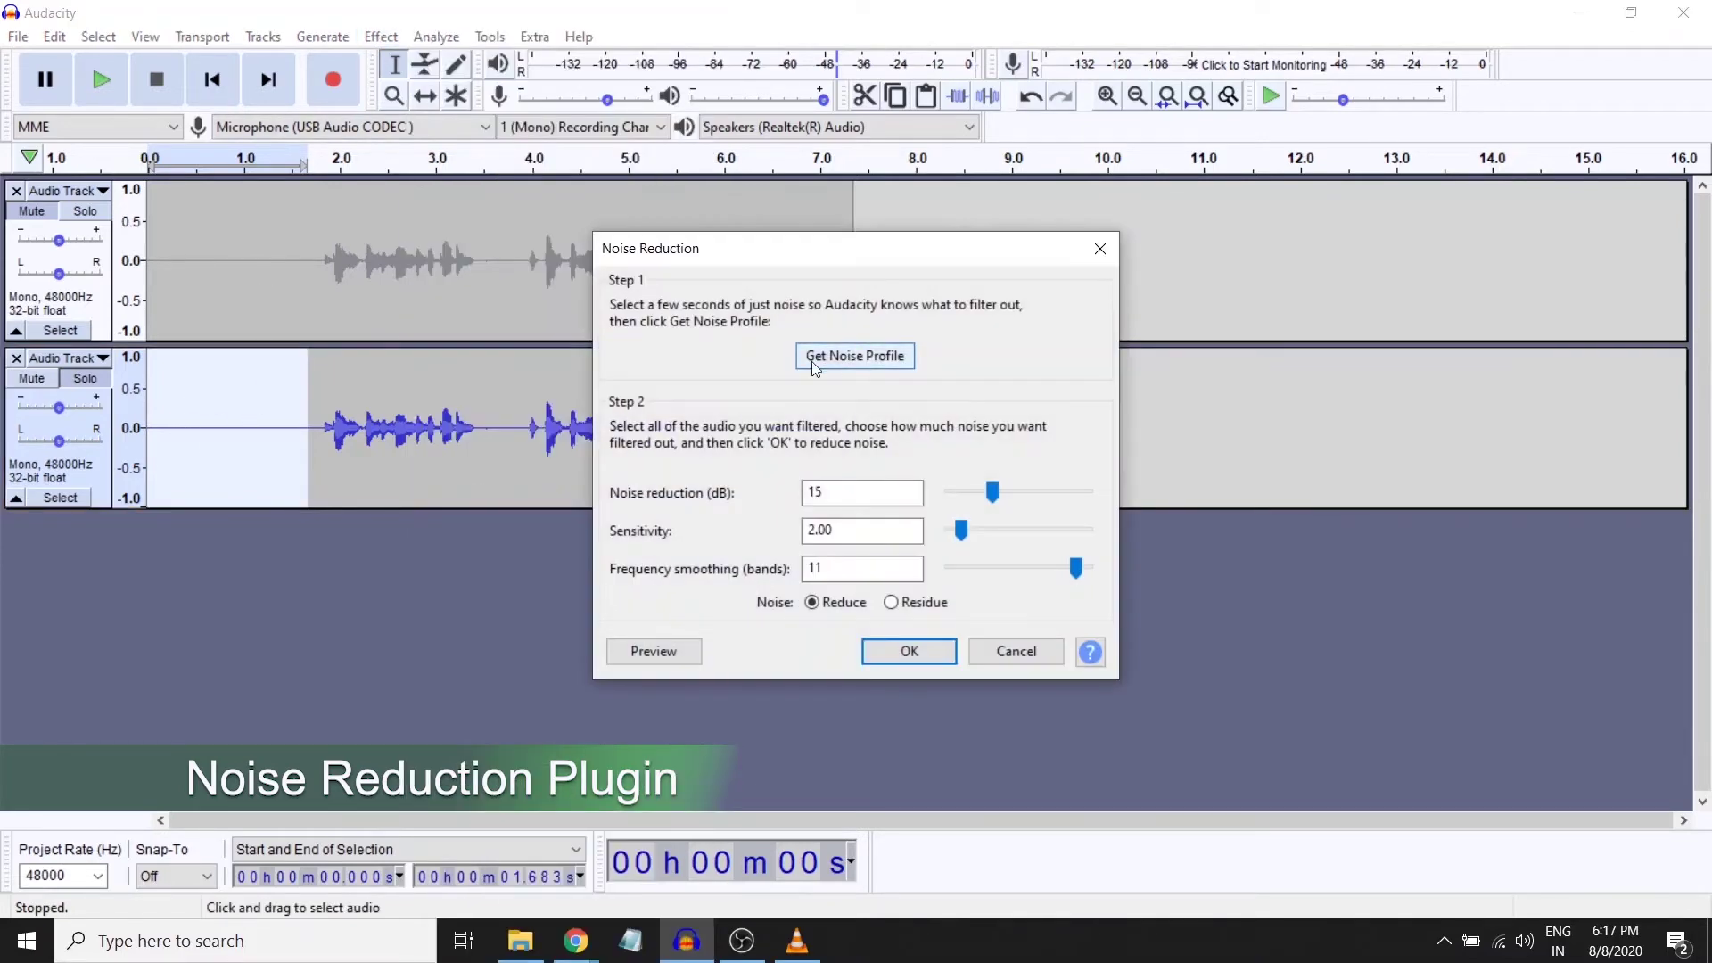
click(878, 356)
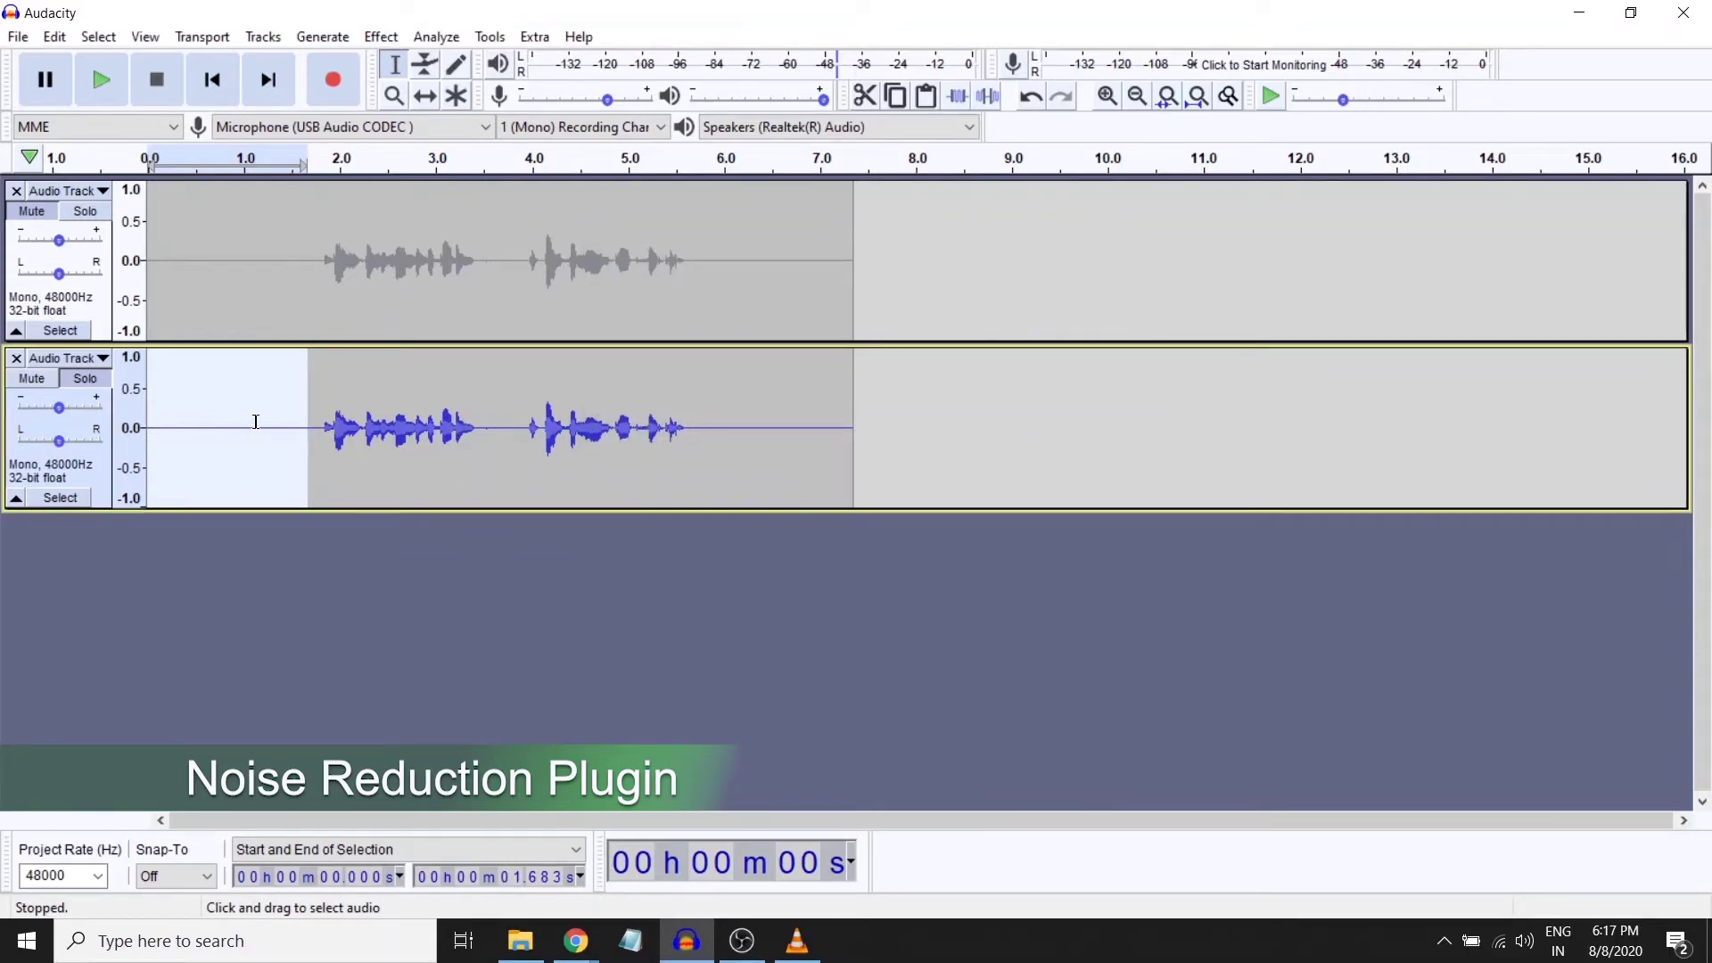
Apply Noise Reduction to the entire copy at 15 dB, sensitivity 2.00, 11 smoothing bands
double_click(225, 420)
click(381, 37)
click(522, 506)
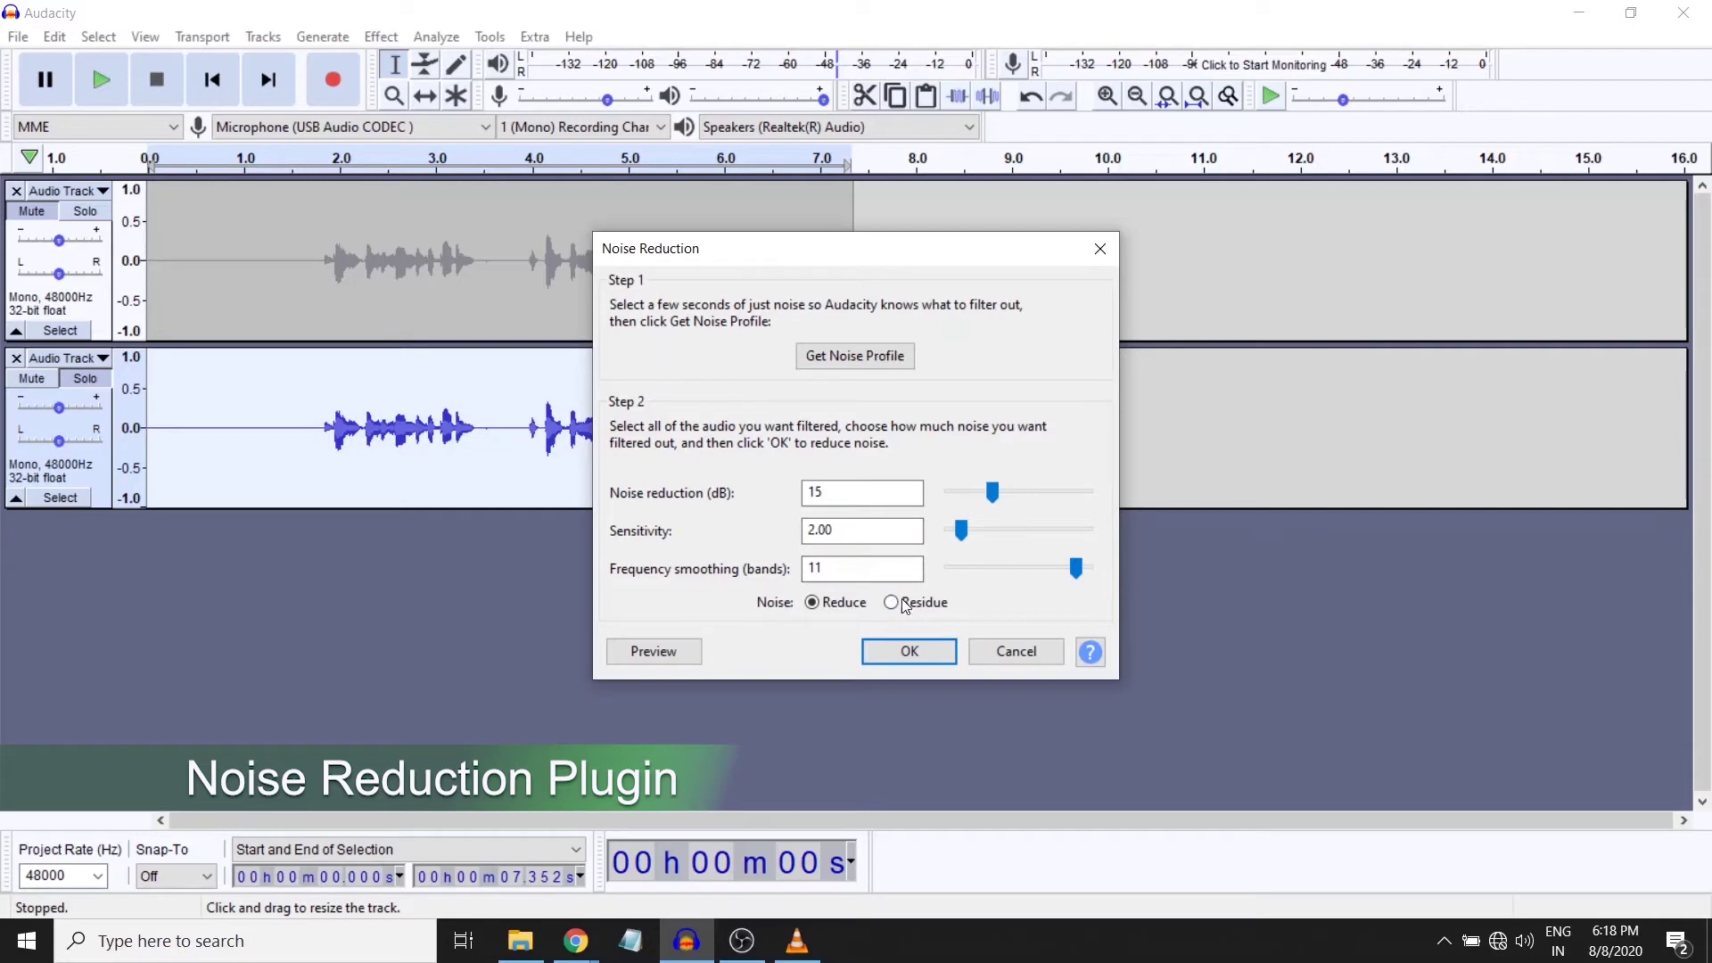
click(910, 651)
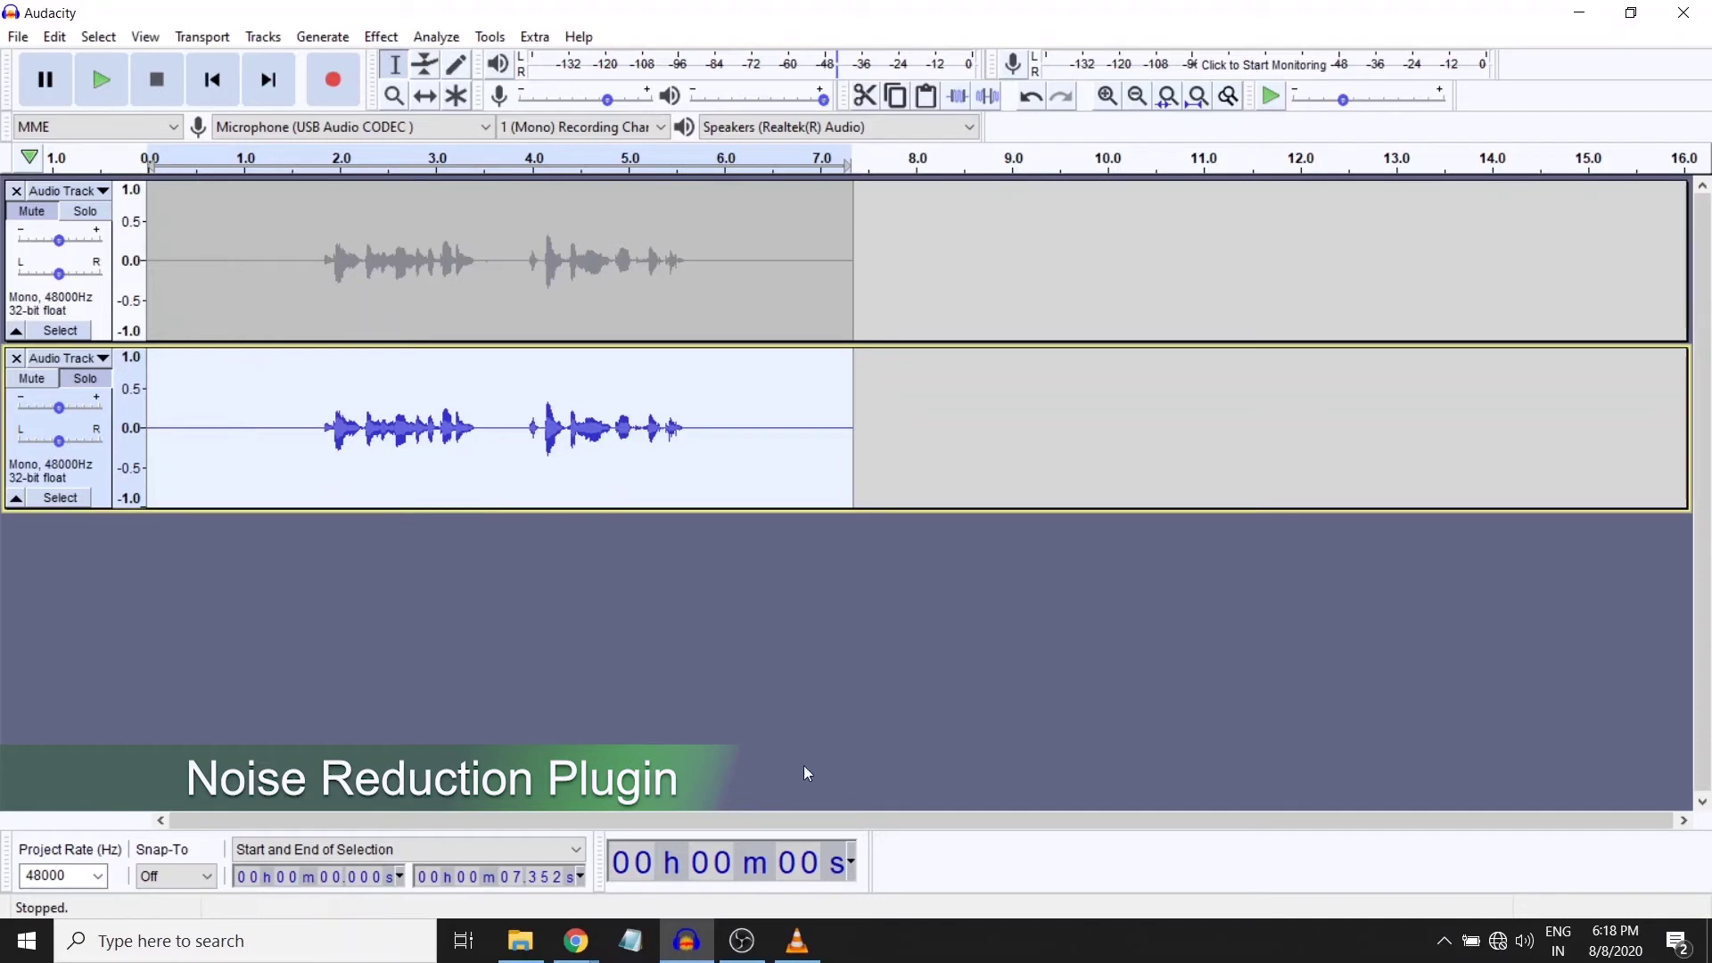
Play the original and noise-reduced tracks, then solo the copy and play its first 1.649 s
click(97, 93)
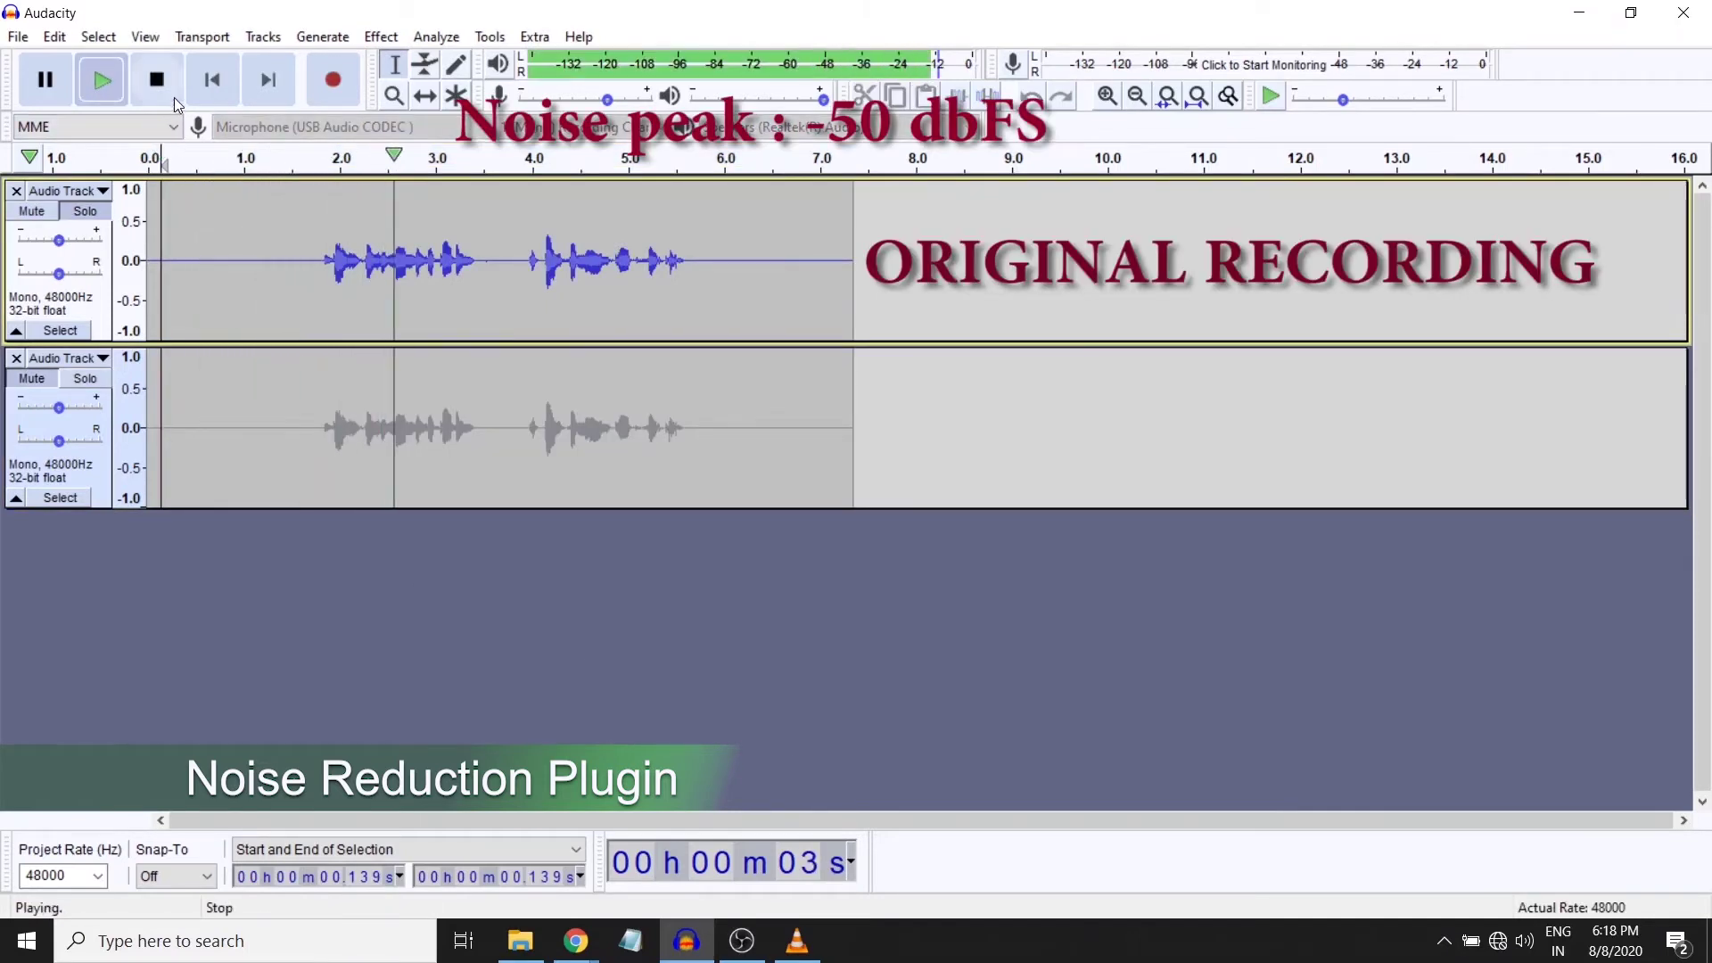
click(110, 82)
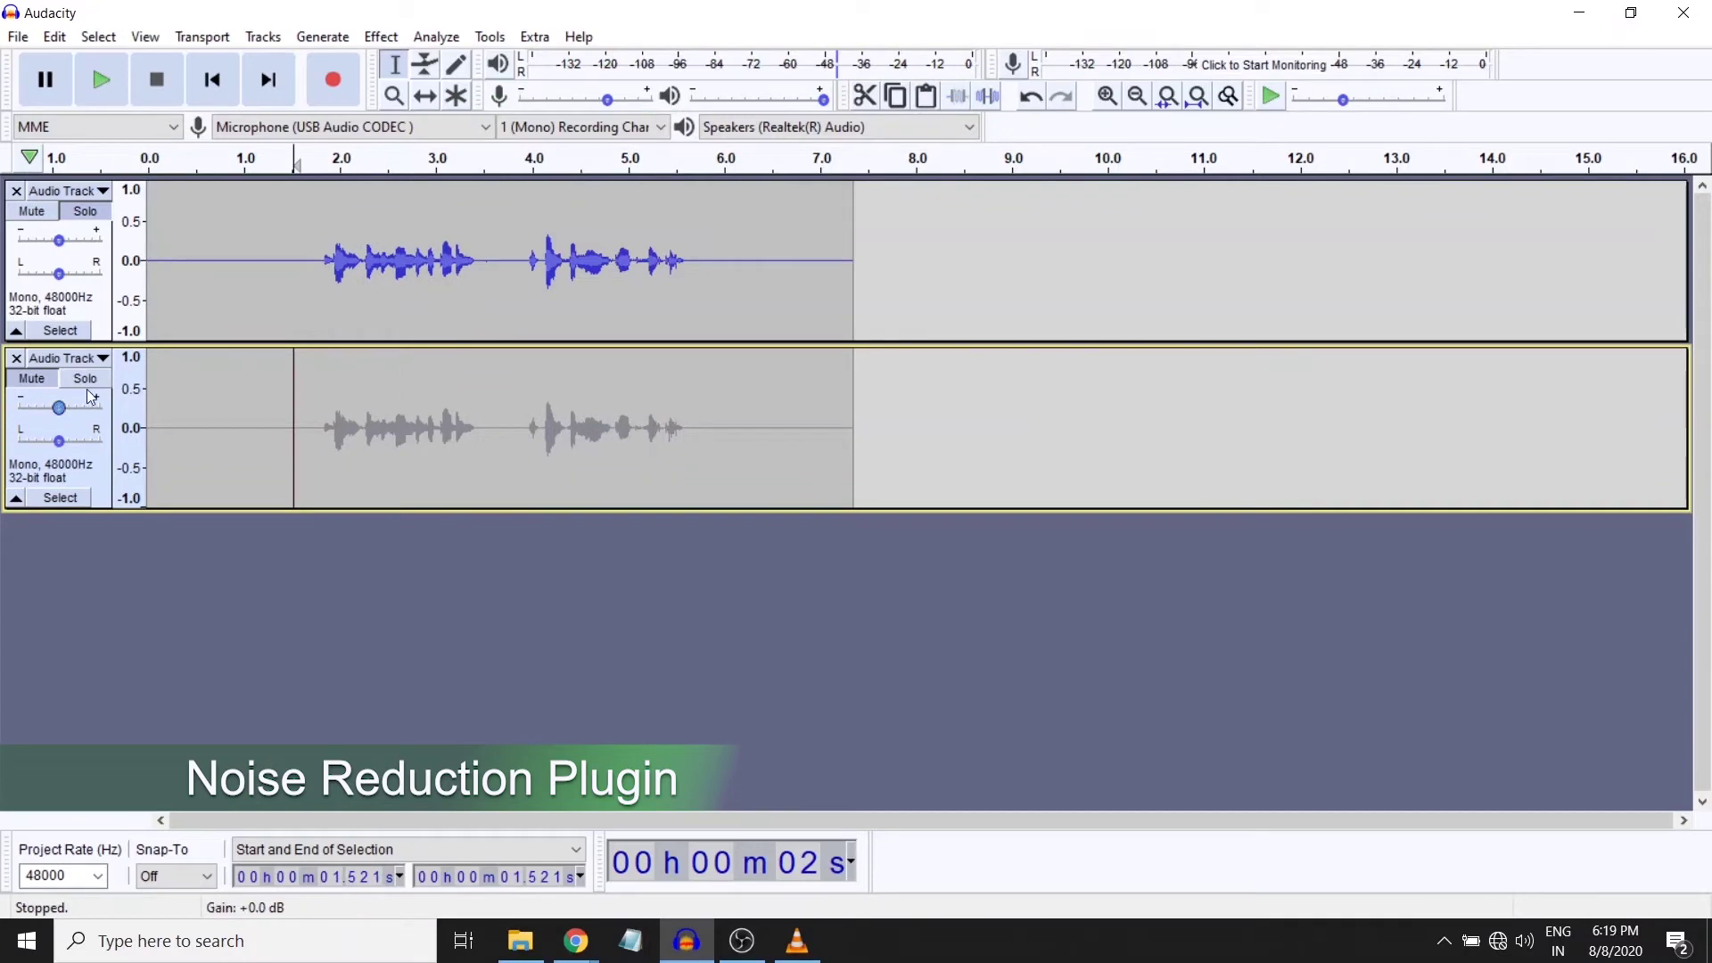
click(86, 383)
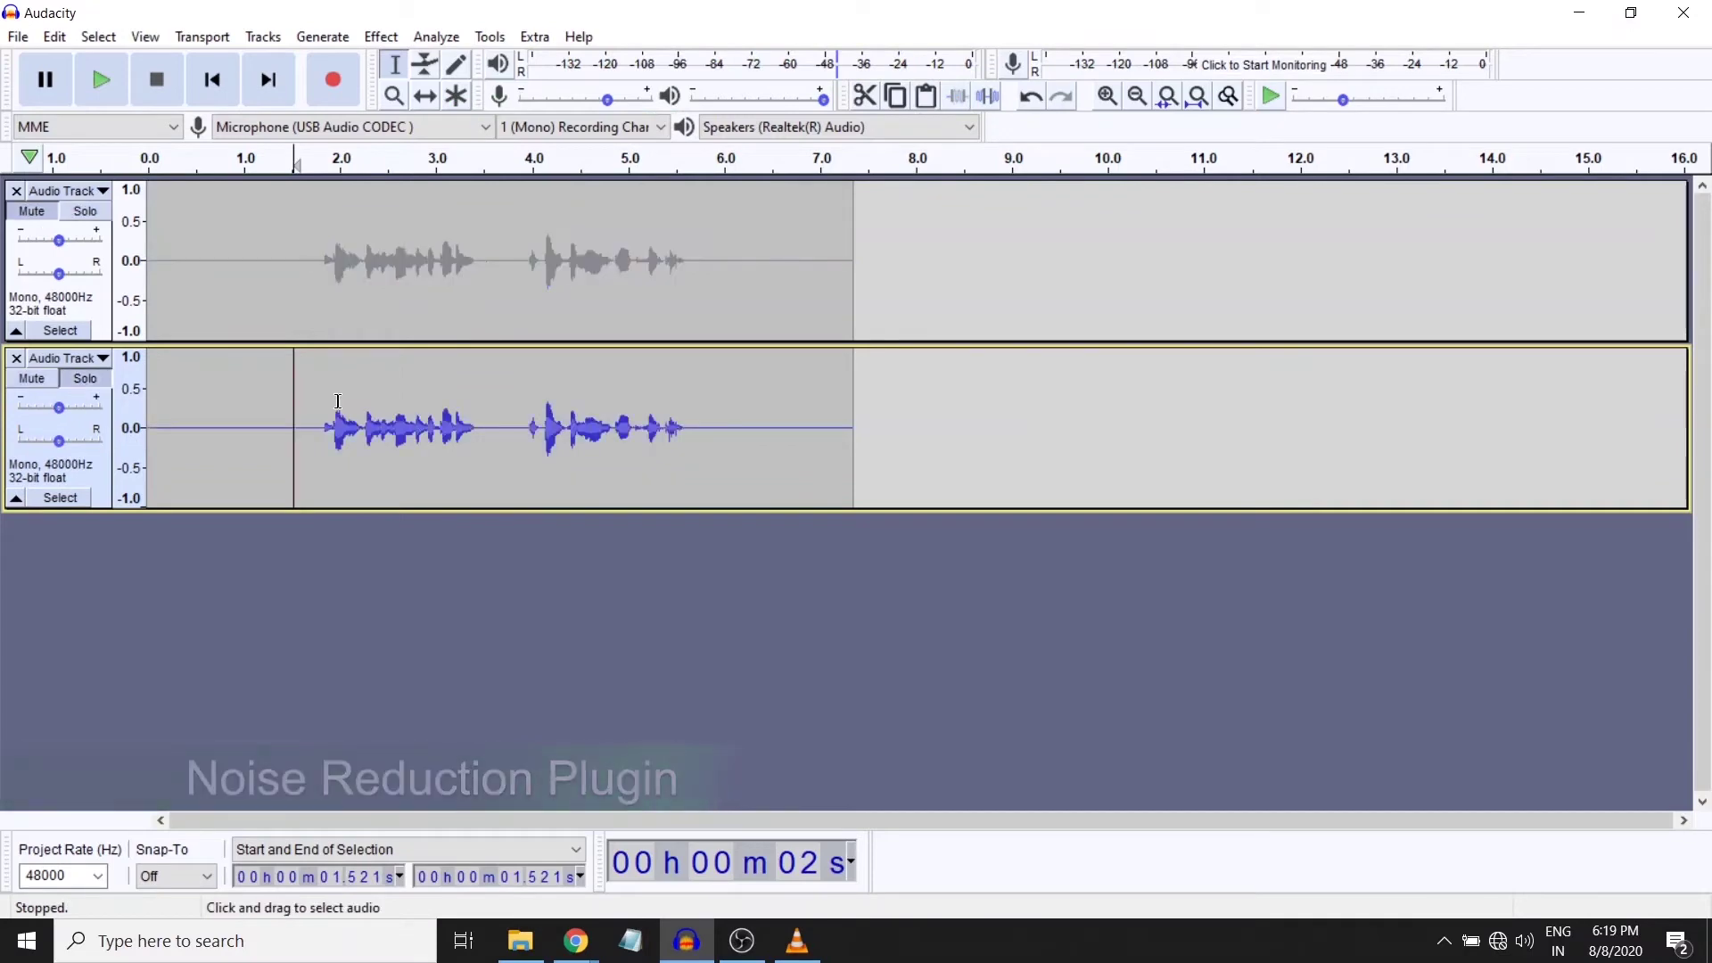
drag(308, 411, 147, 409)
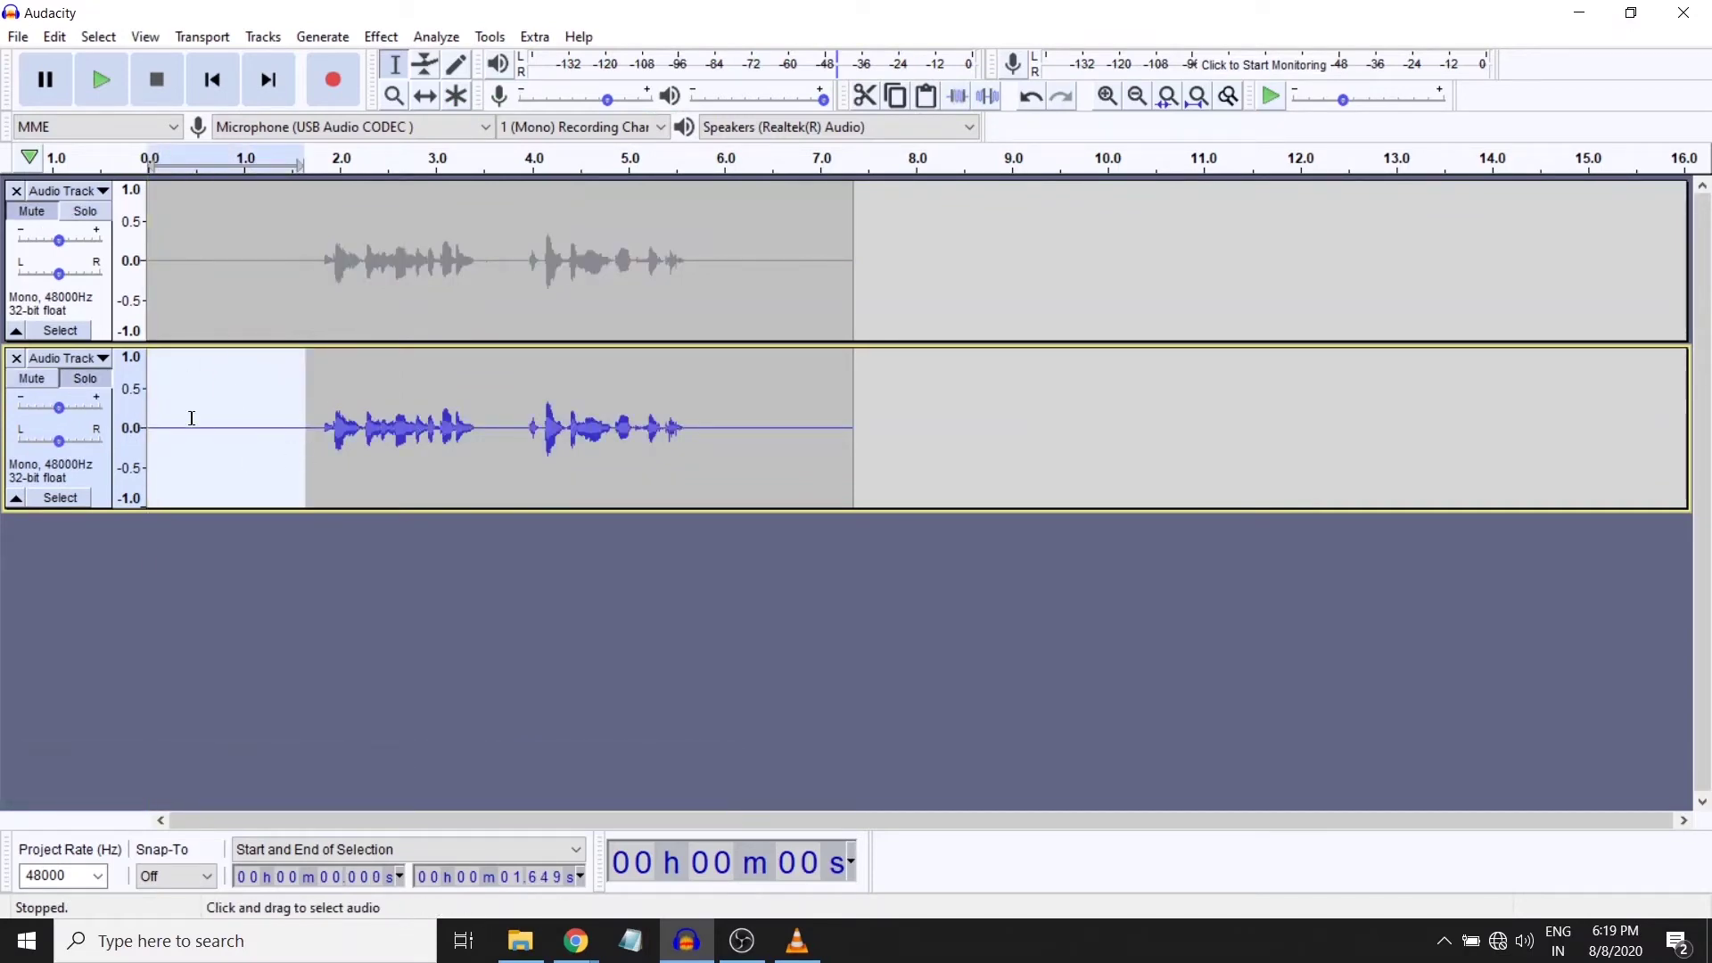
click(100, 81)
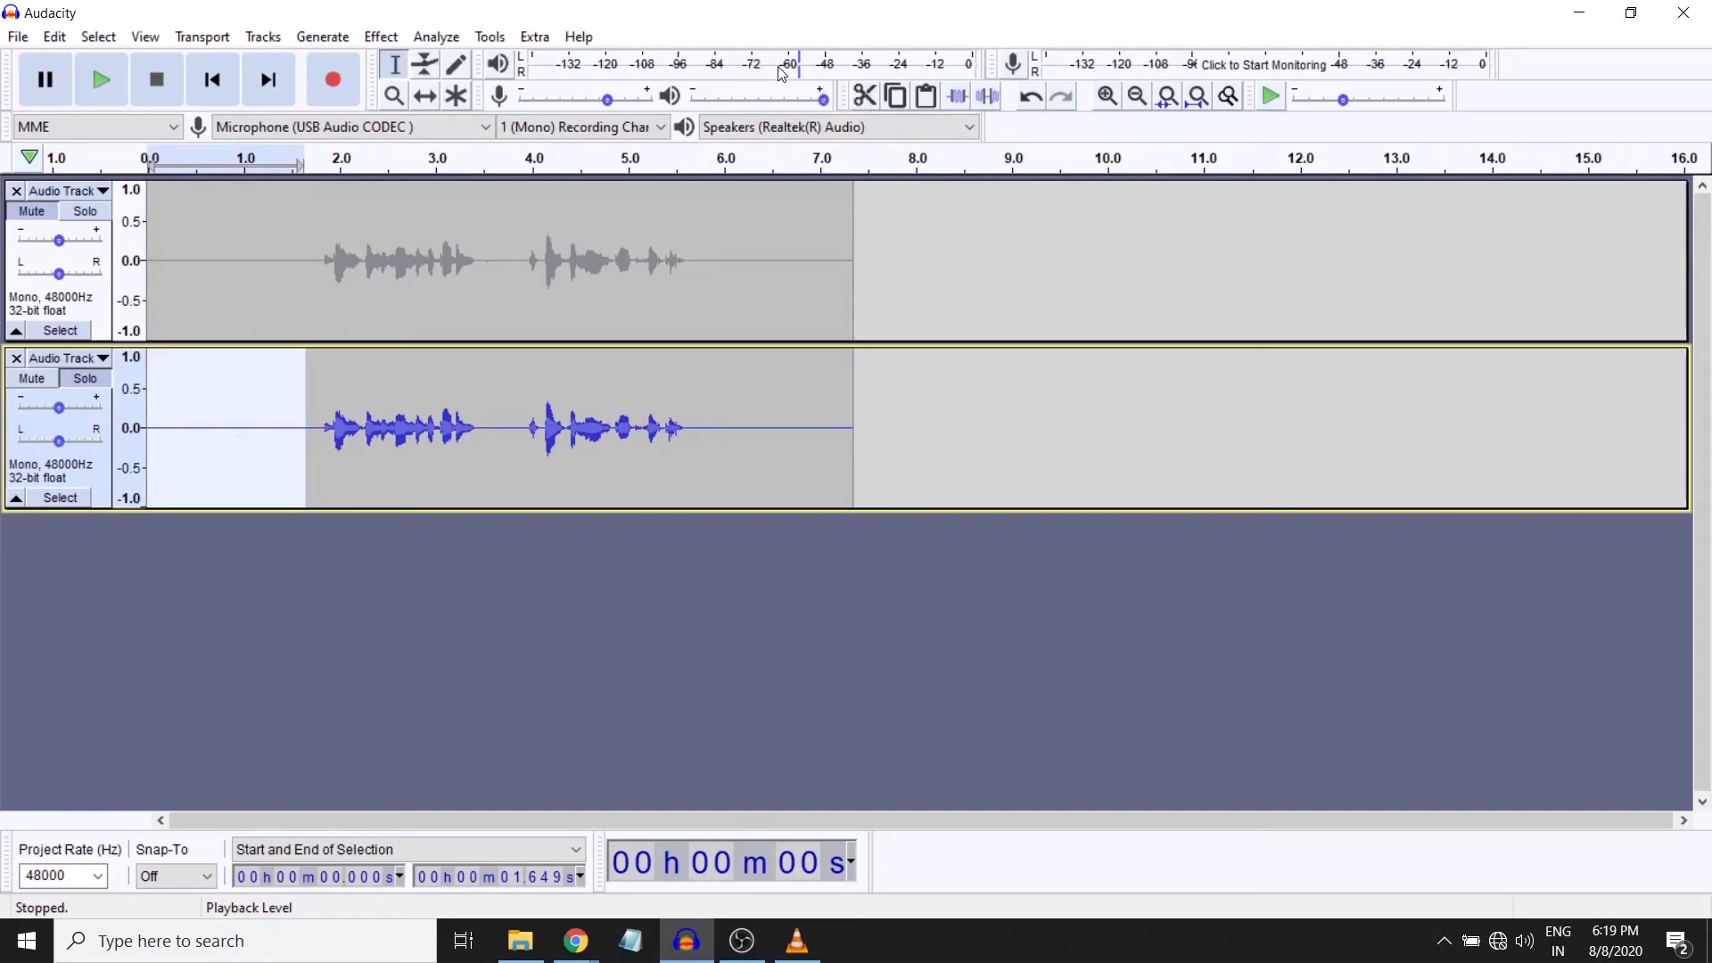
Set Noise Gate on the copy to −80 dB level reduction and −40.70 dB threshold, then select 1.811–3.634 s
click(61, 497)
click(381, 37)
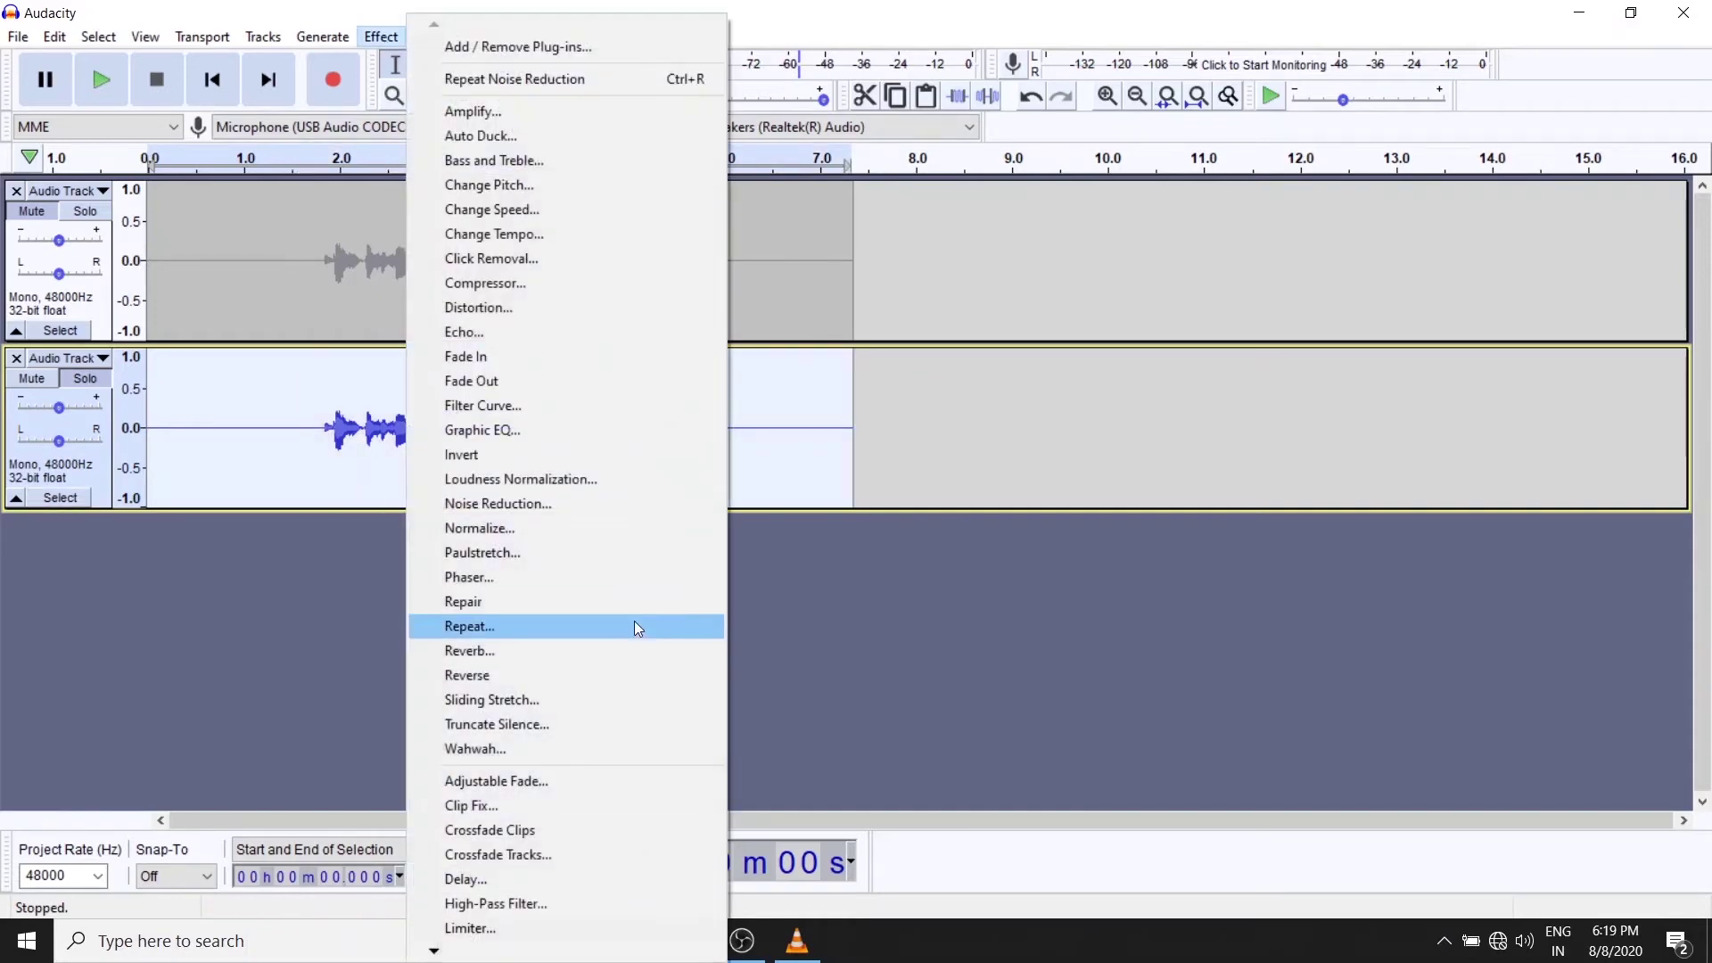
mouse_move(441, 953)
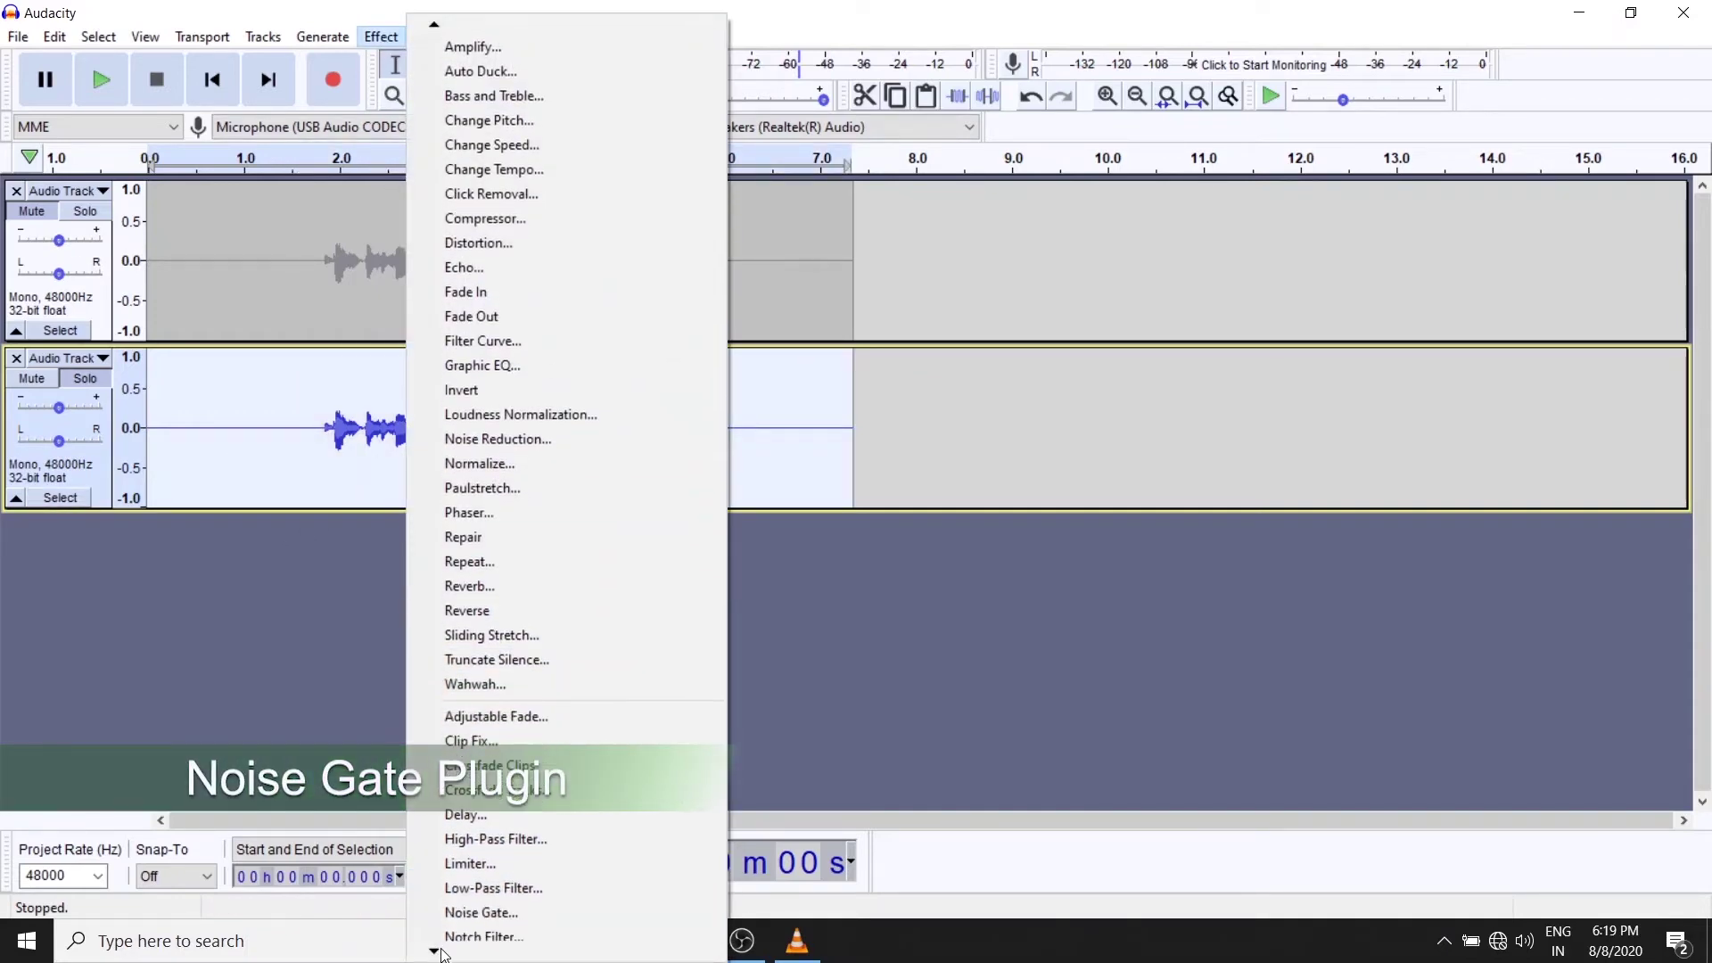
click(482, 912)
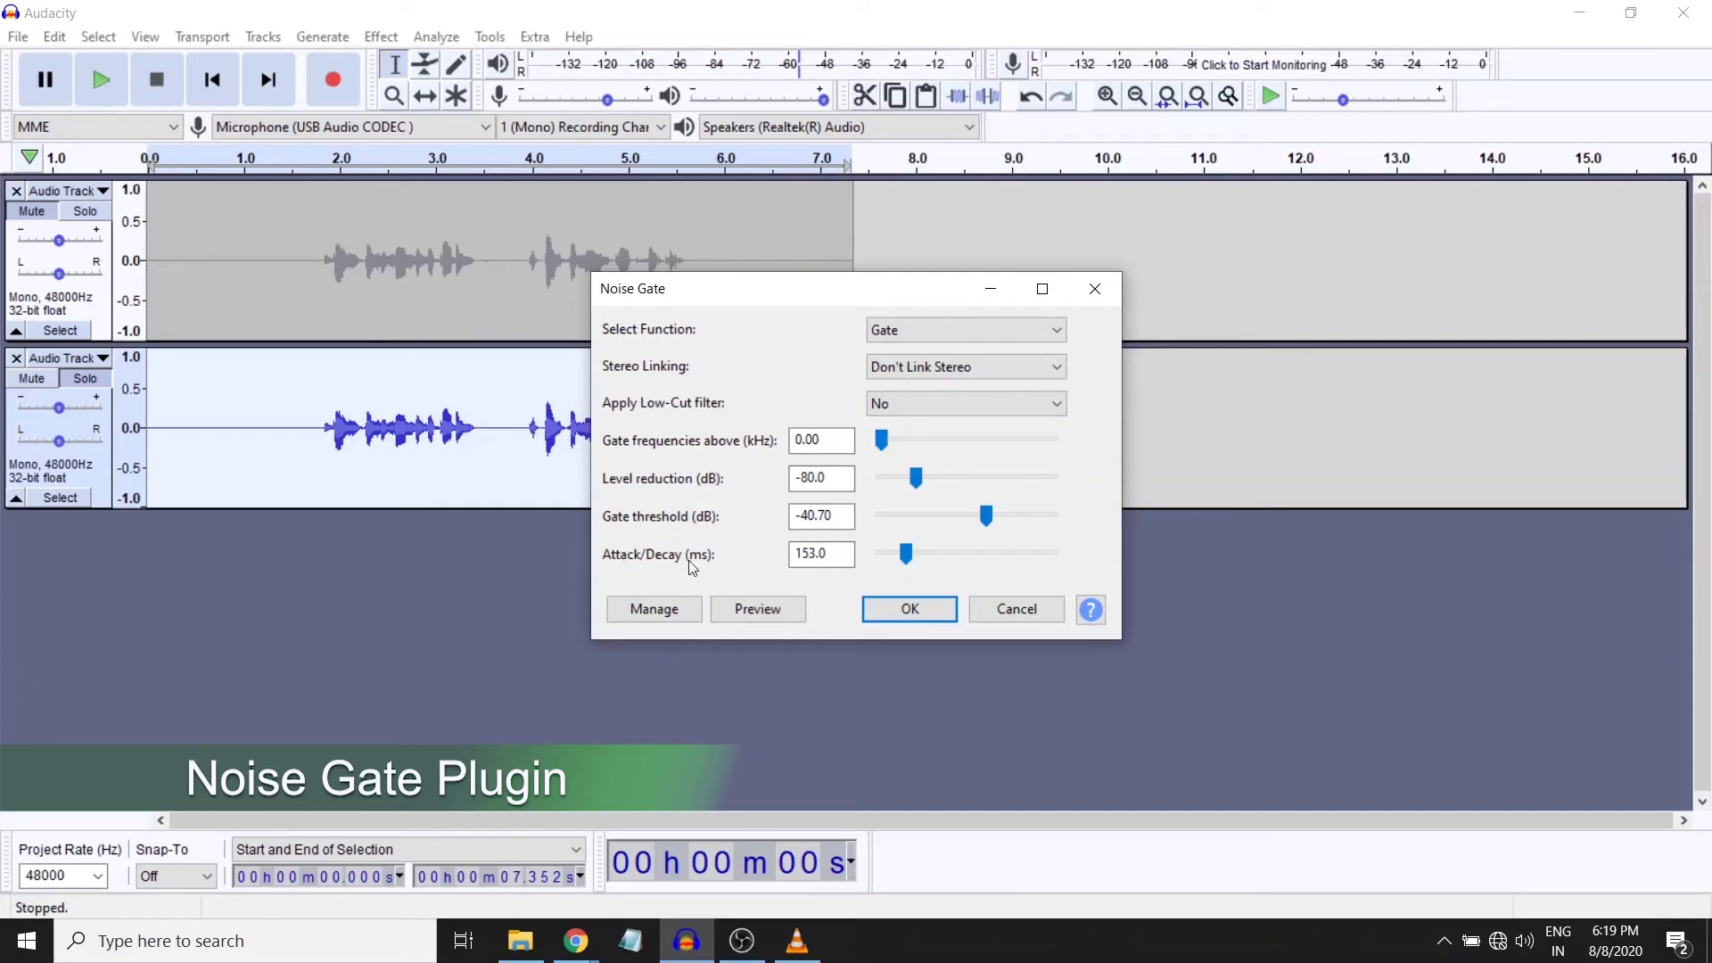
click(811, 482)
click(814, 478)
double_click(816, 515)
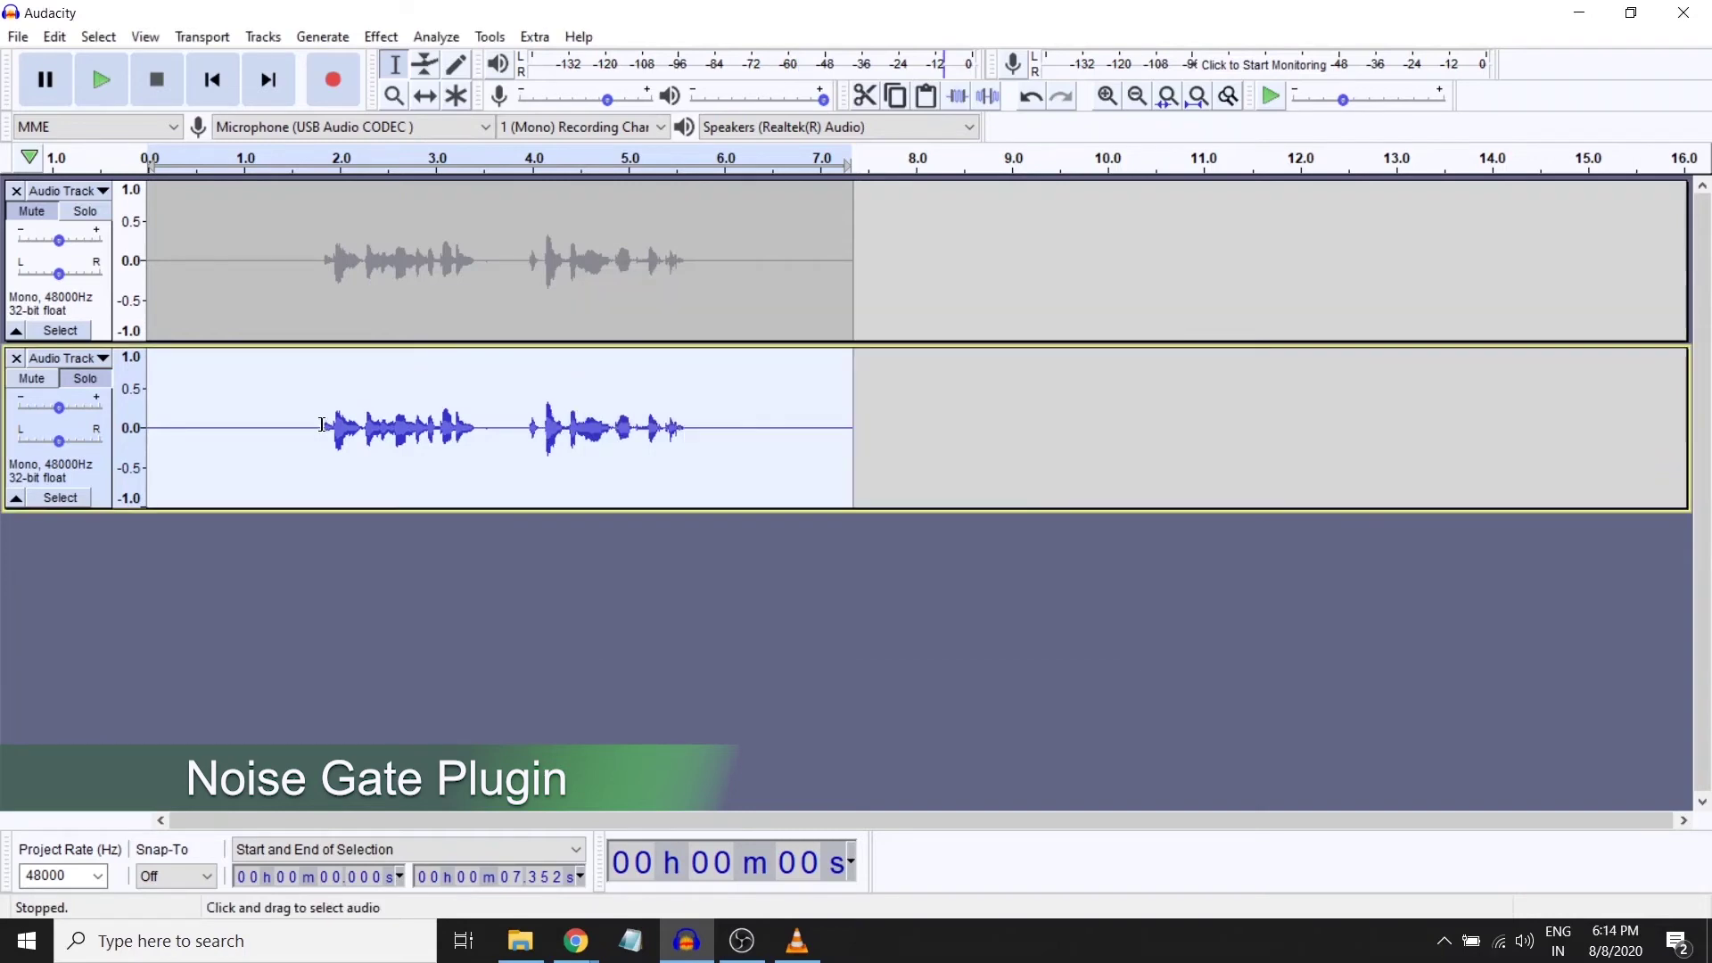
drag(322, 424, 496, 427)
Play the selected 1.811–3.634 s spoken phrase twice
click(103, 80)
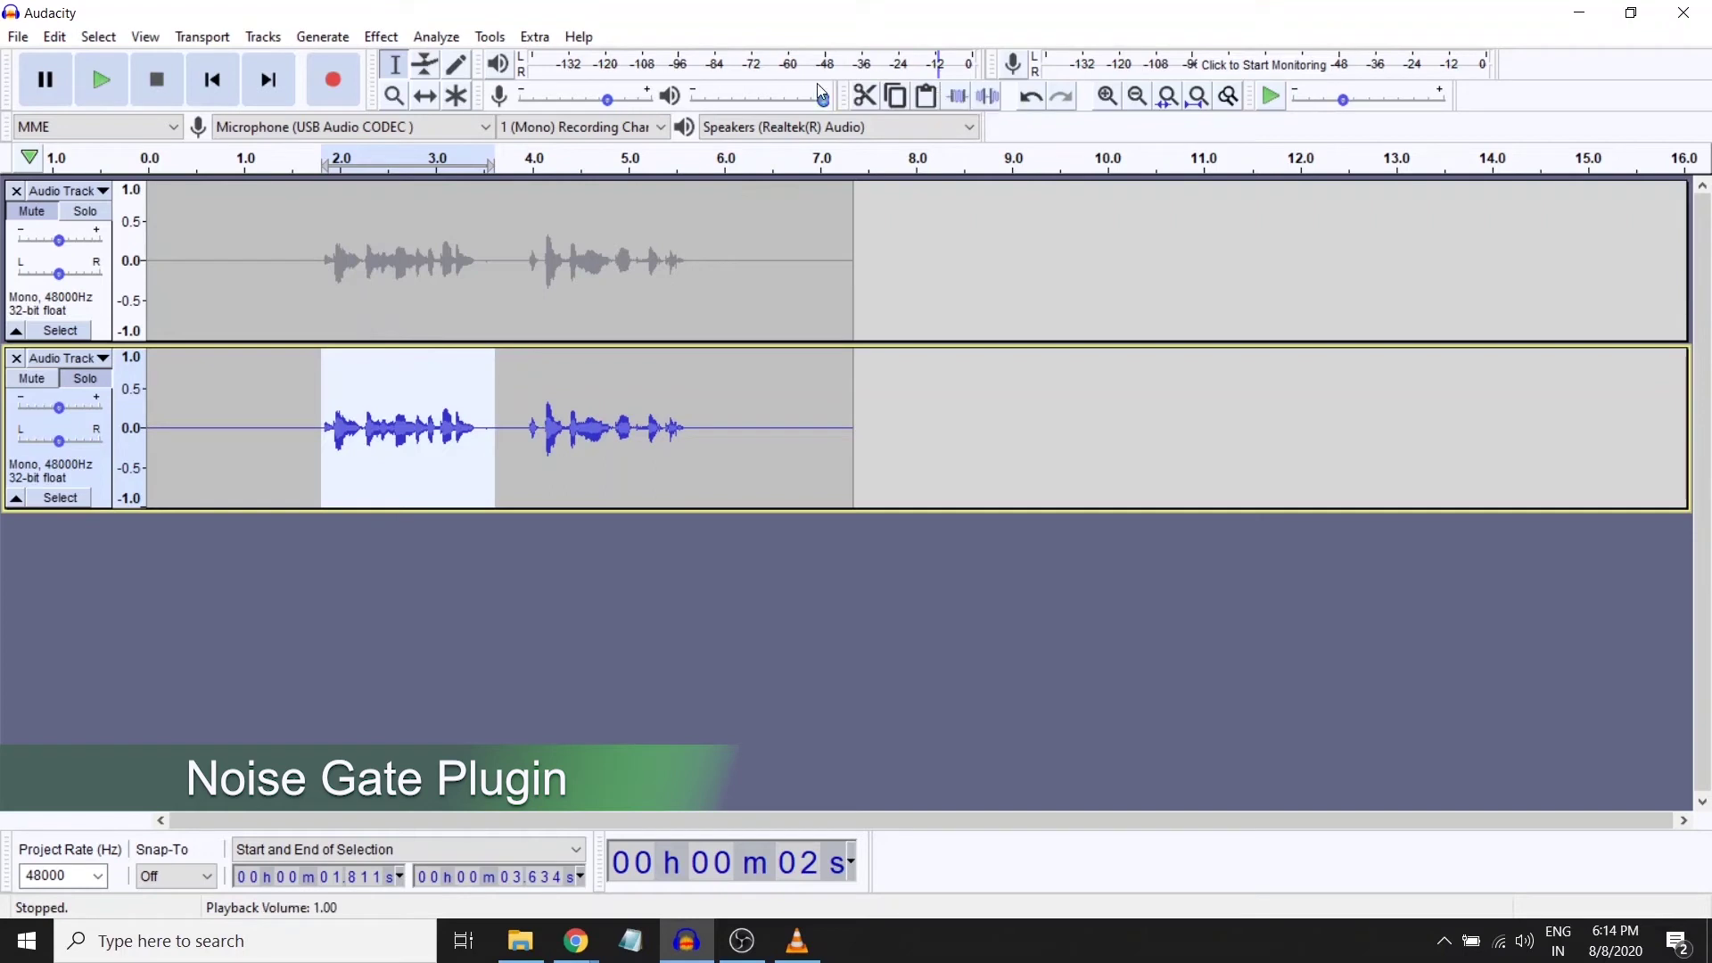
click(107, 80)
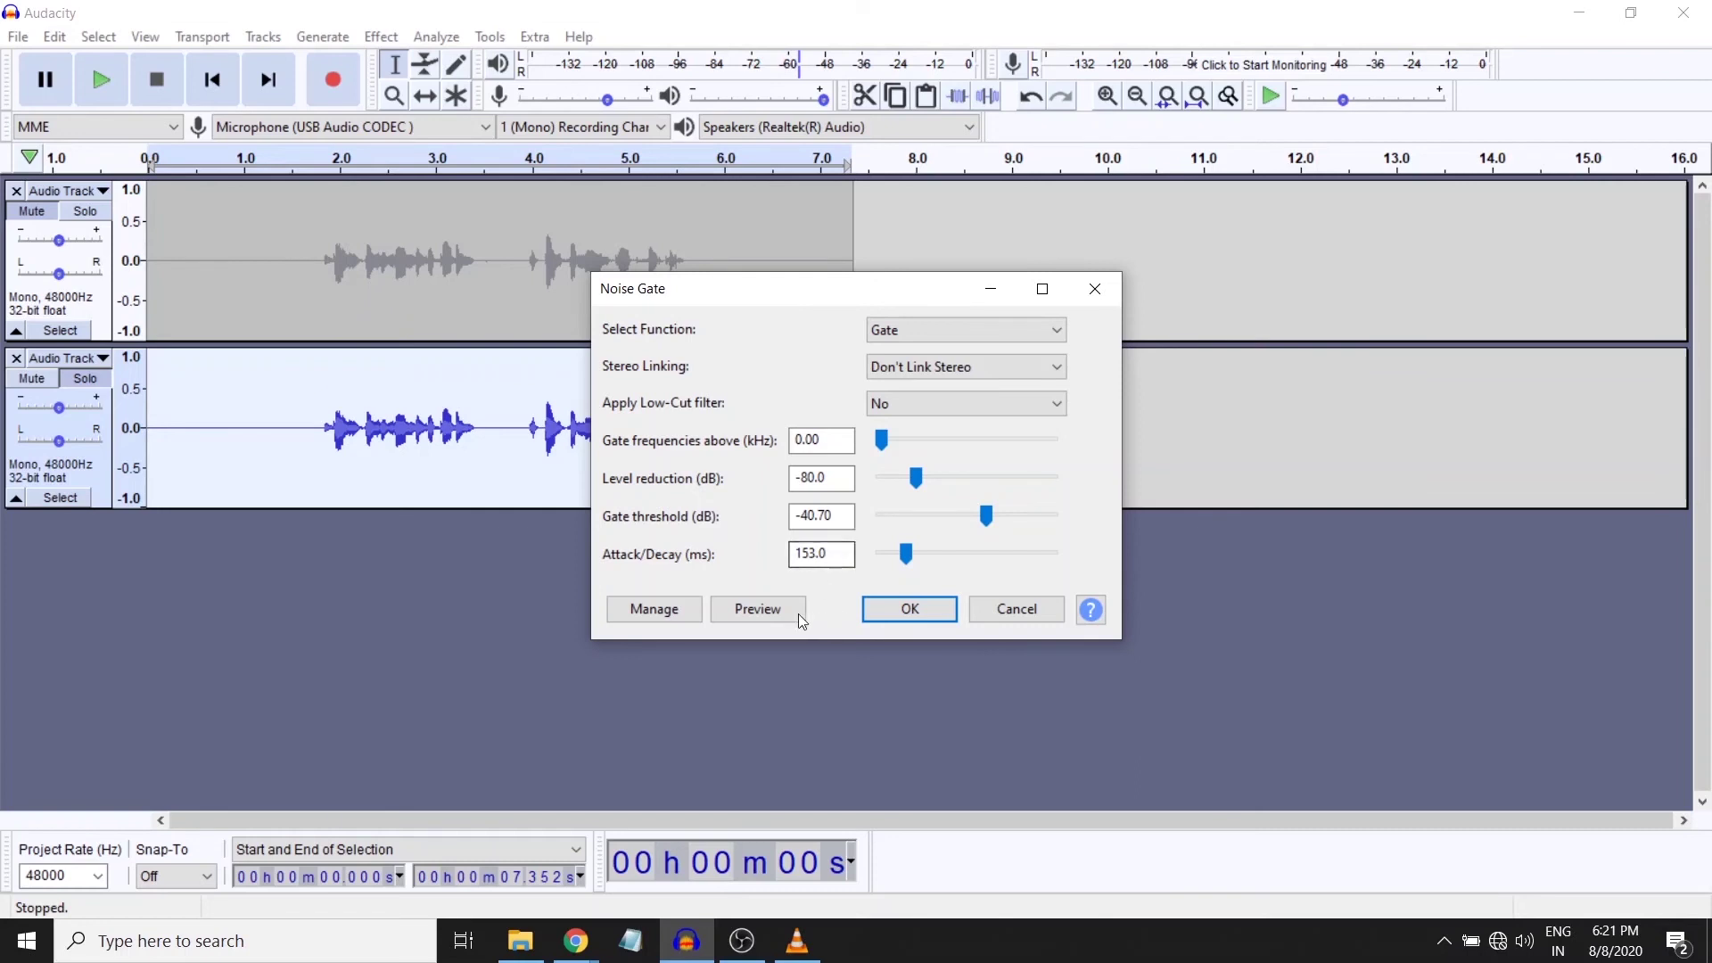
Apply the noise gate, compare both tracks, then play the gated copy's first 1.556 s
click(906, 614)
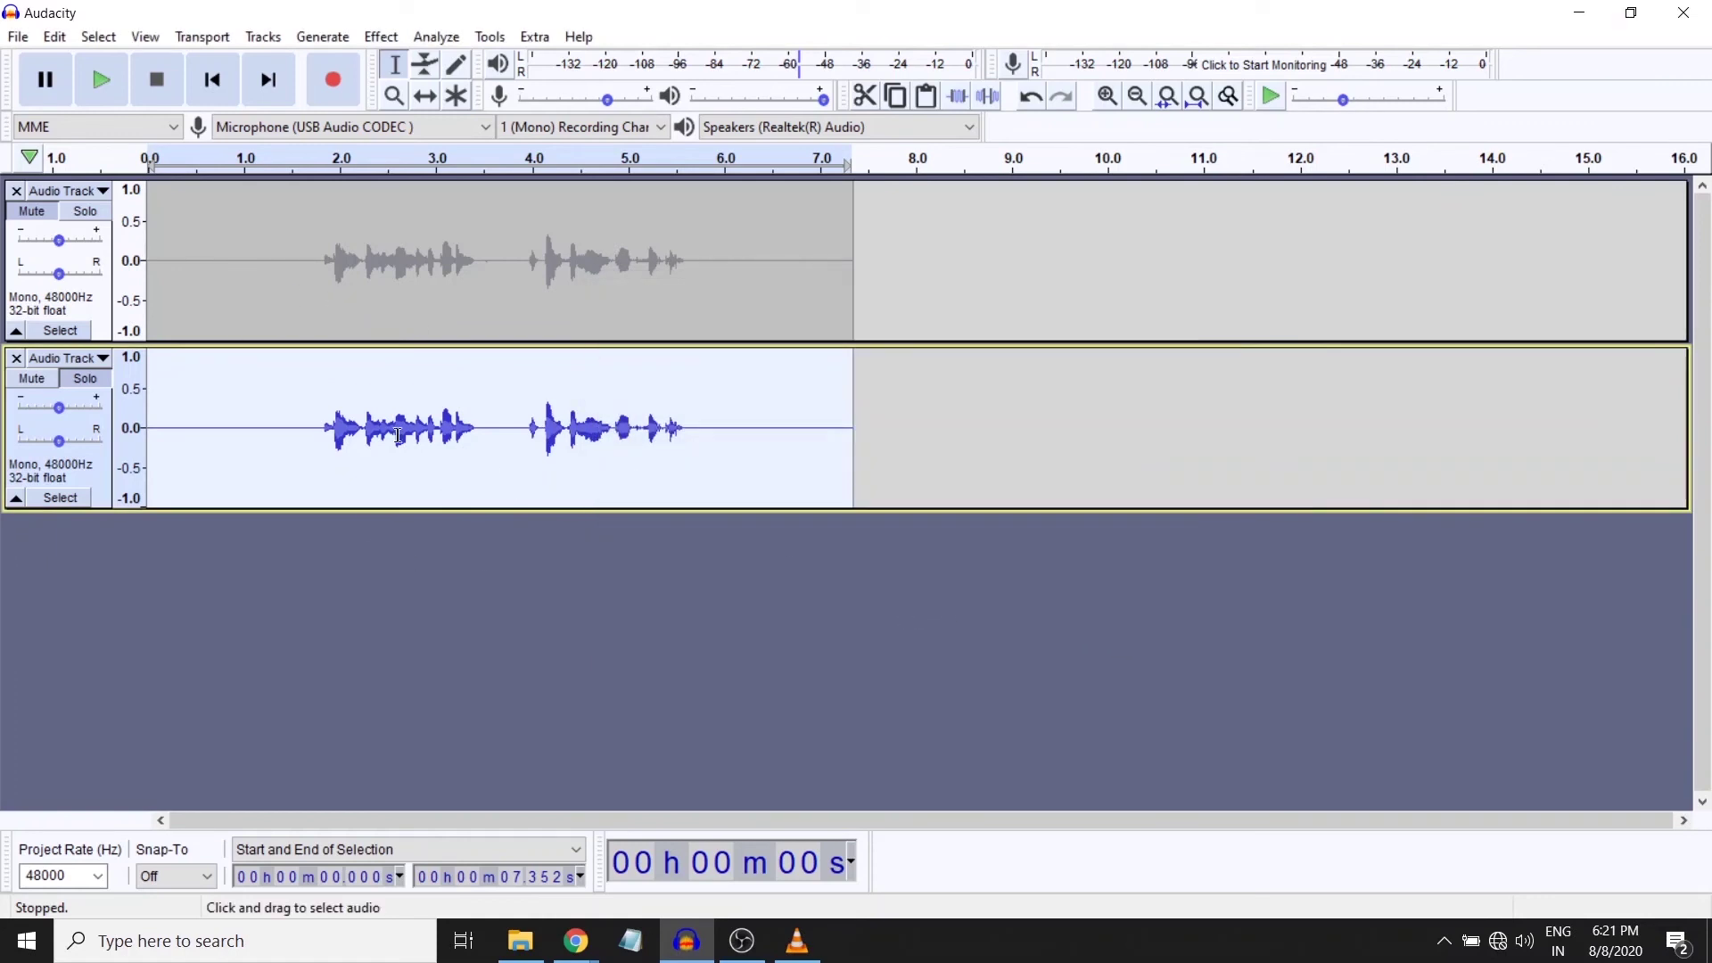
click(101, 80)
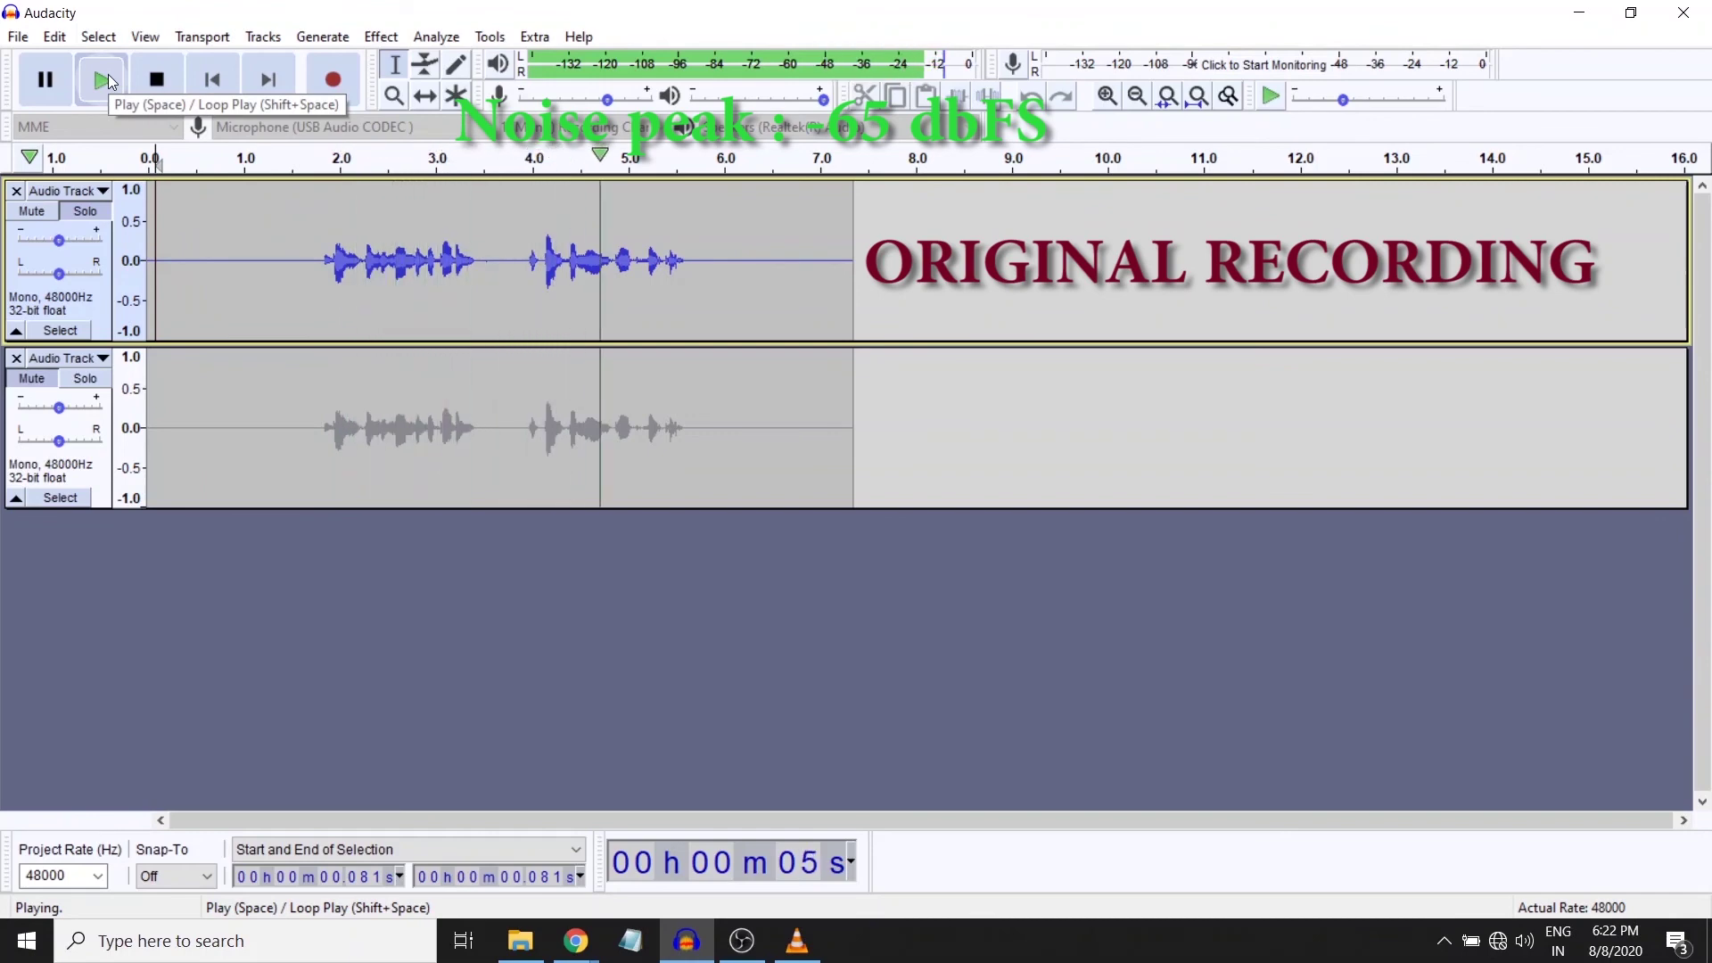
click(99, 89)
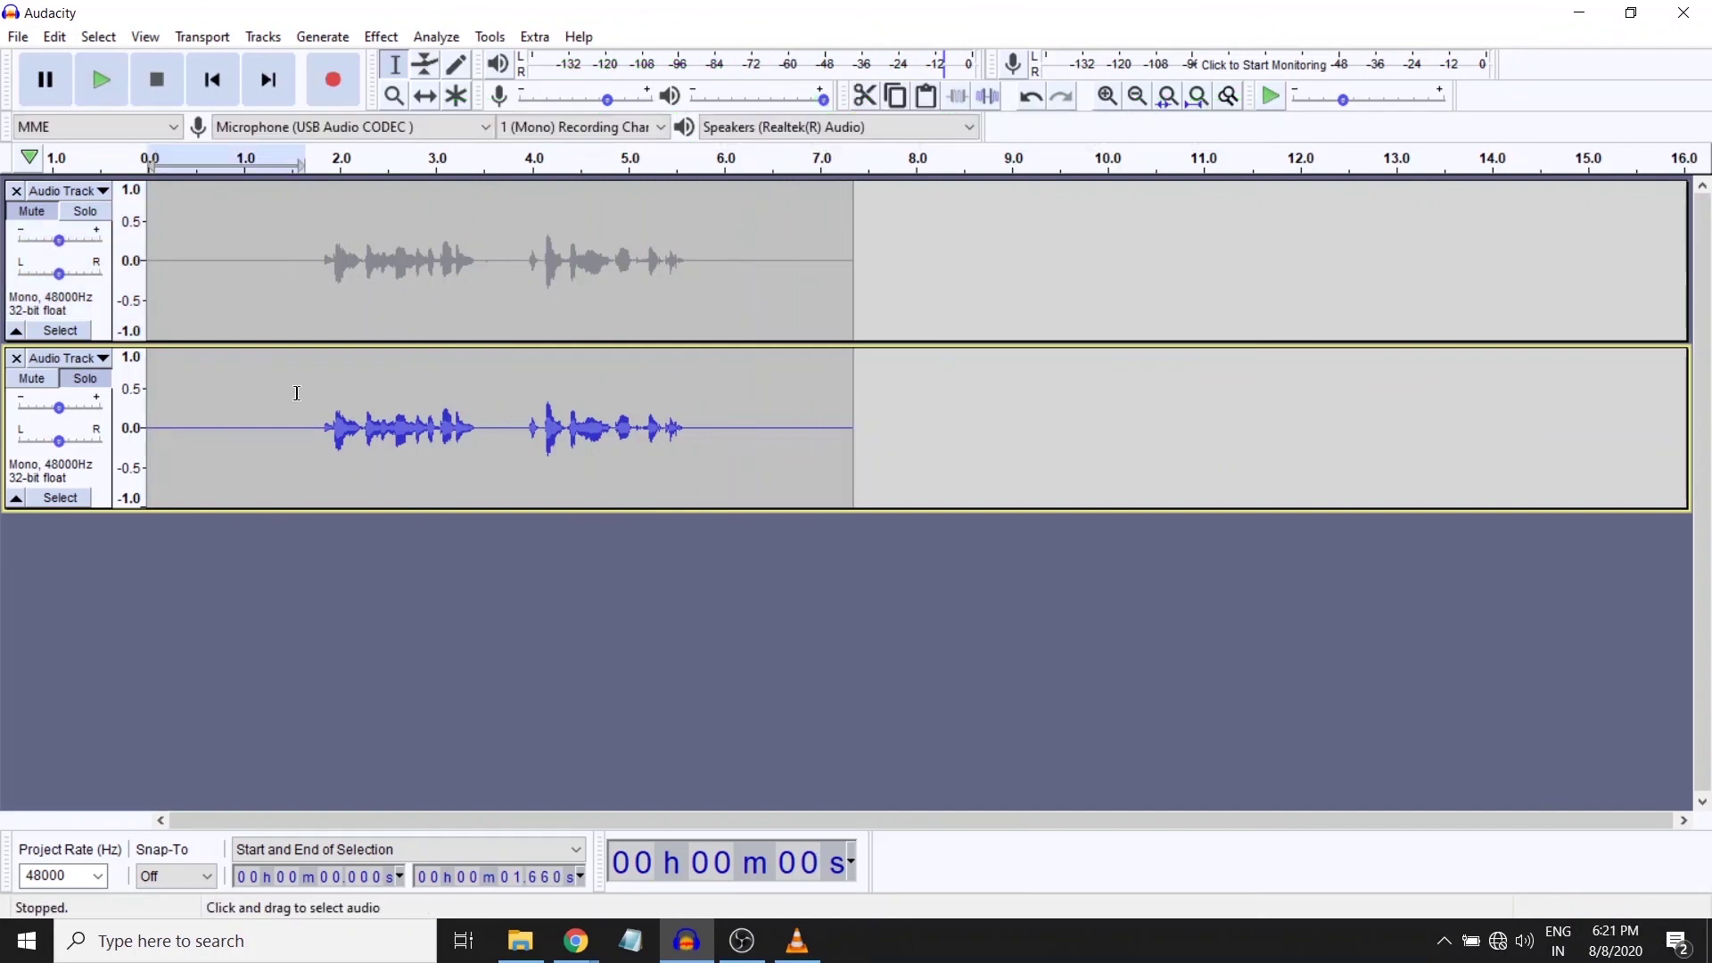
drag(297, 393, 148, 402)
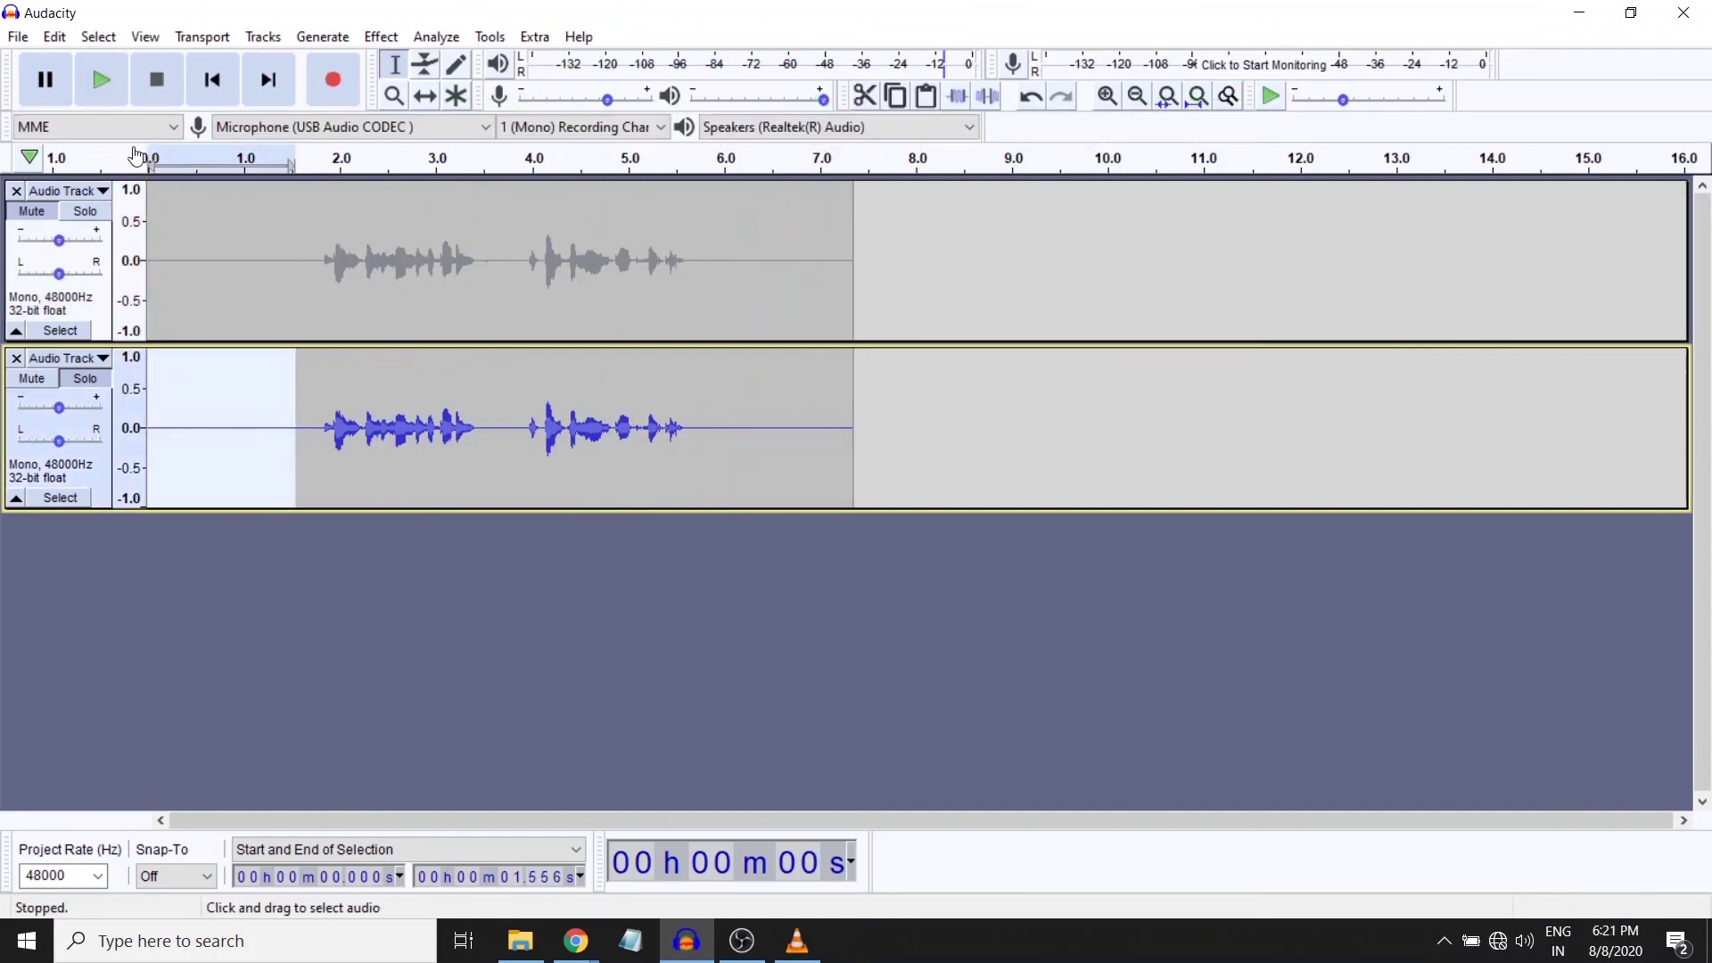
click(109, 94)
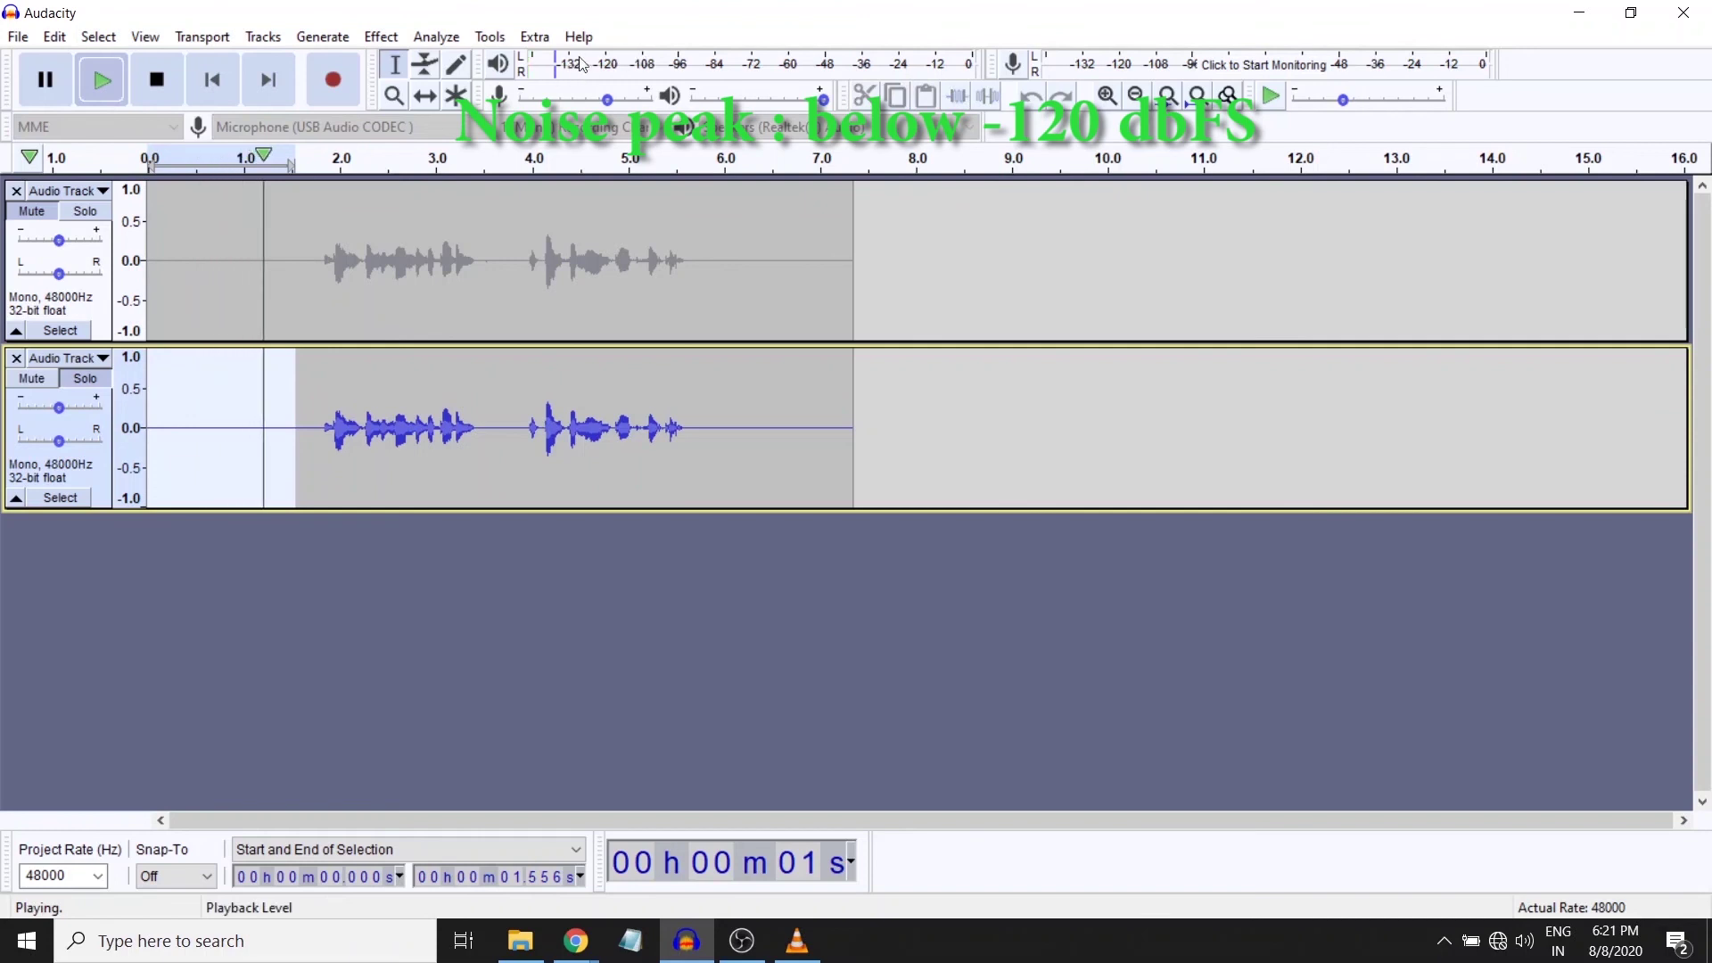